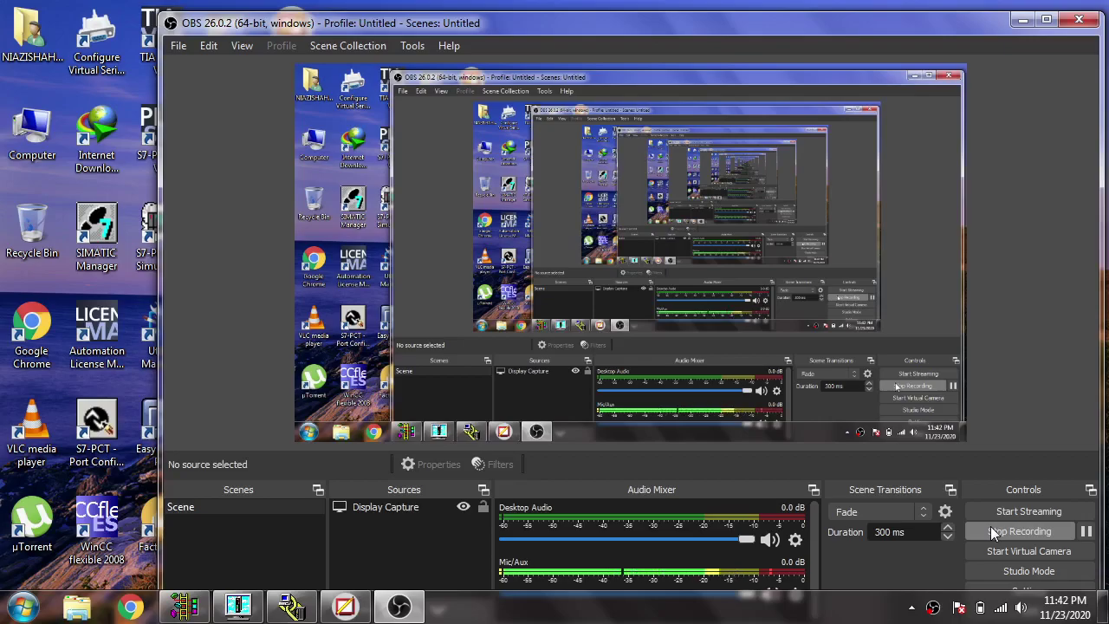
Minimize OBS Studio and restore the FactoryTalk View Studio window showing the MAIN display.
click(992, 531)
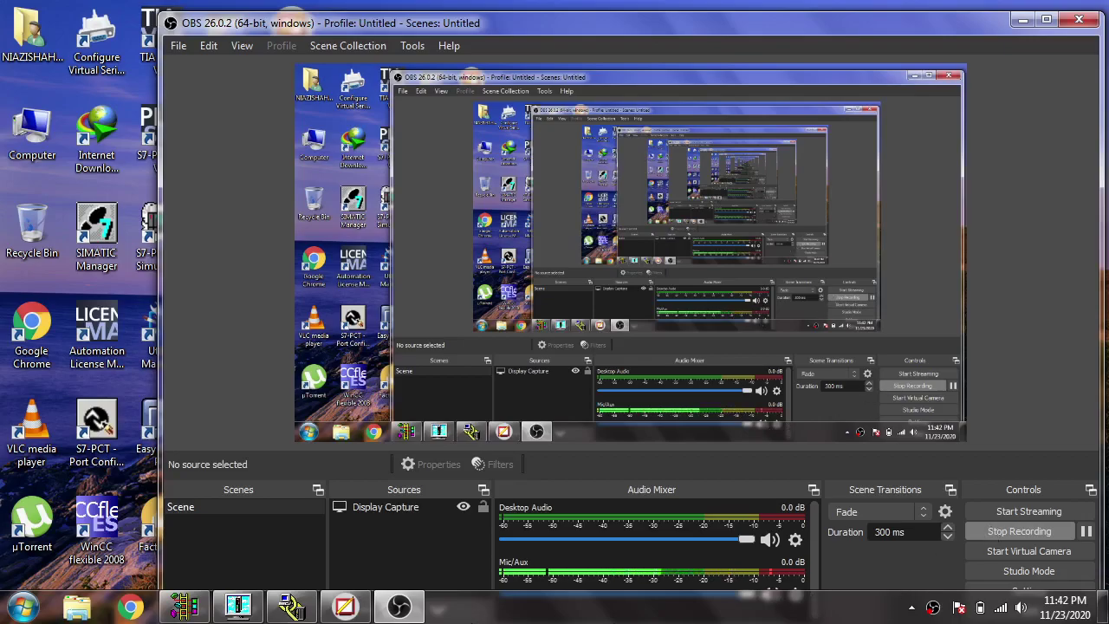
click(399, 606)
click(362, 611)
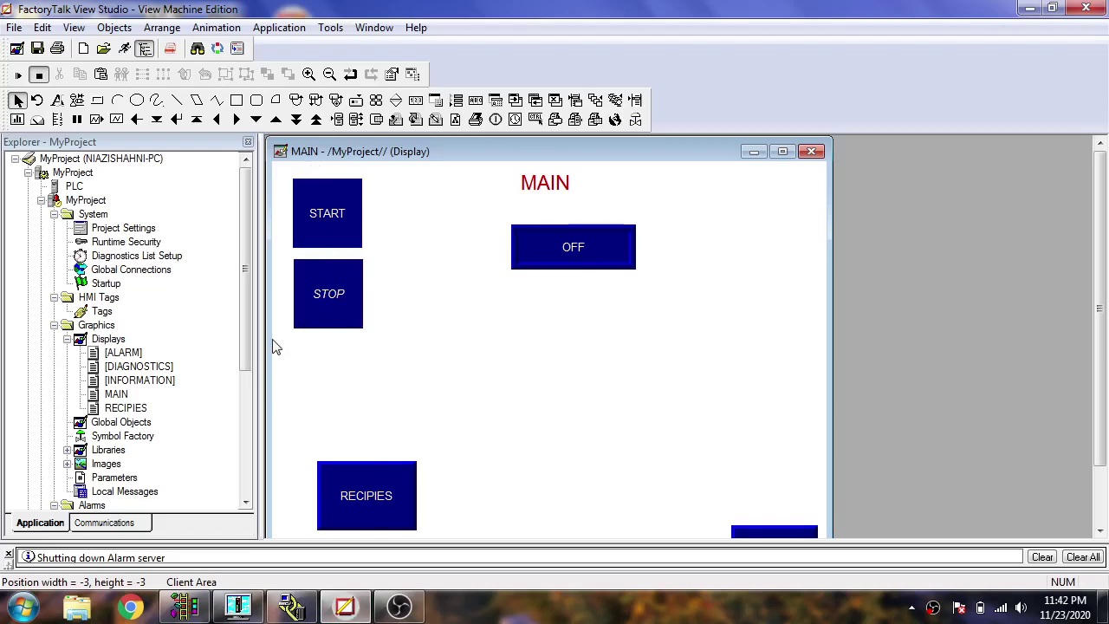
Open Symbol Factory, move its window, and show the Motors category.
double_click(138, 436)
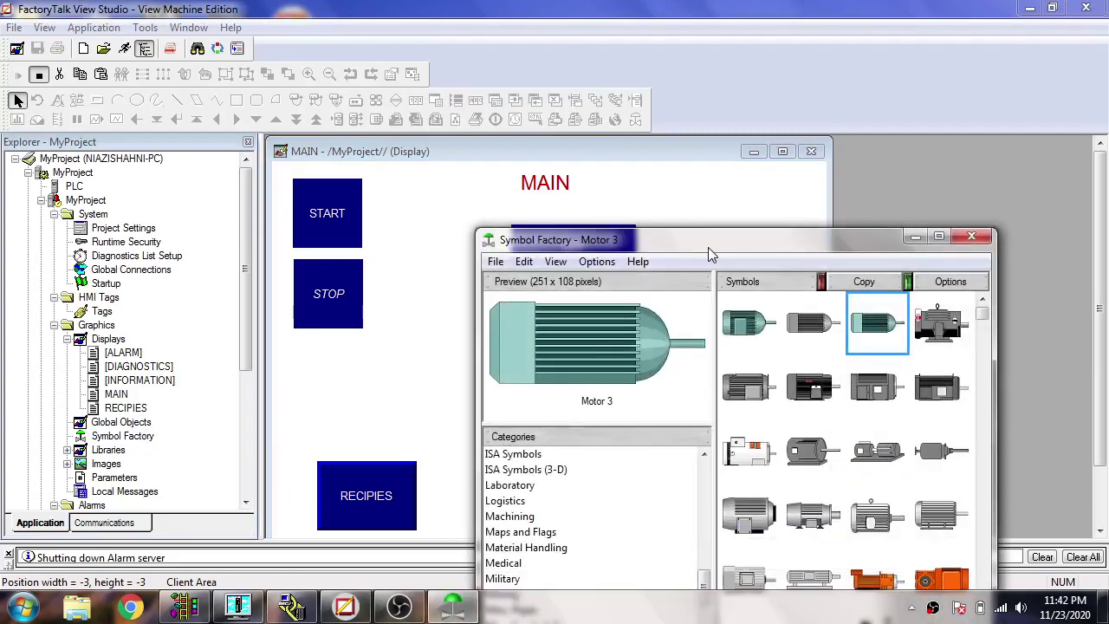
drag(708, 247, 597, 156)
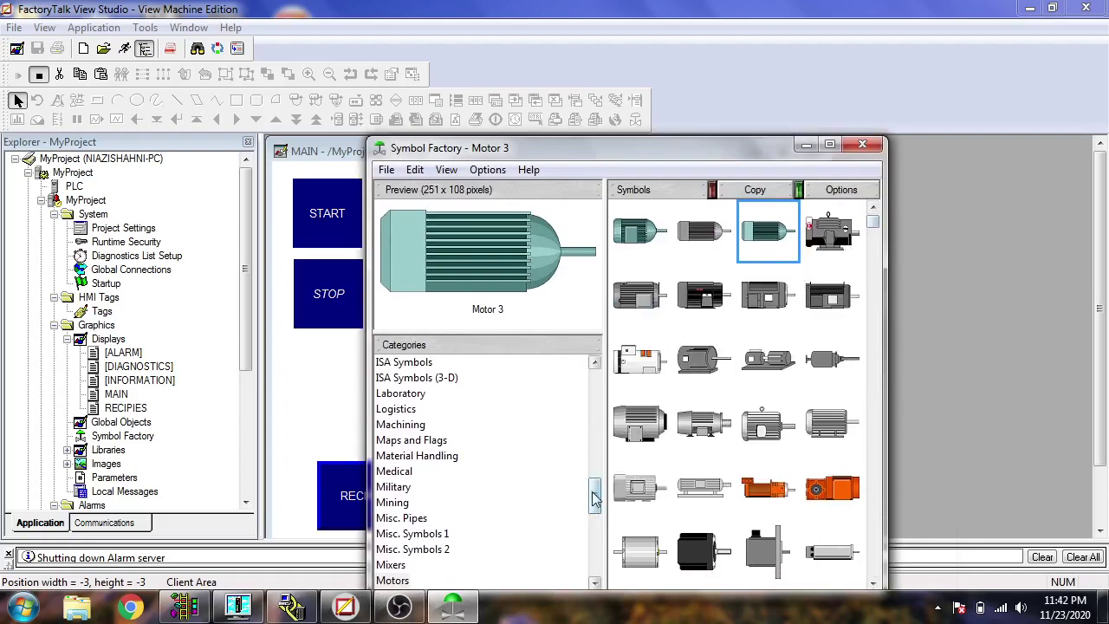
click(397, 581)
click(394, 566)
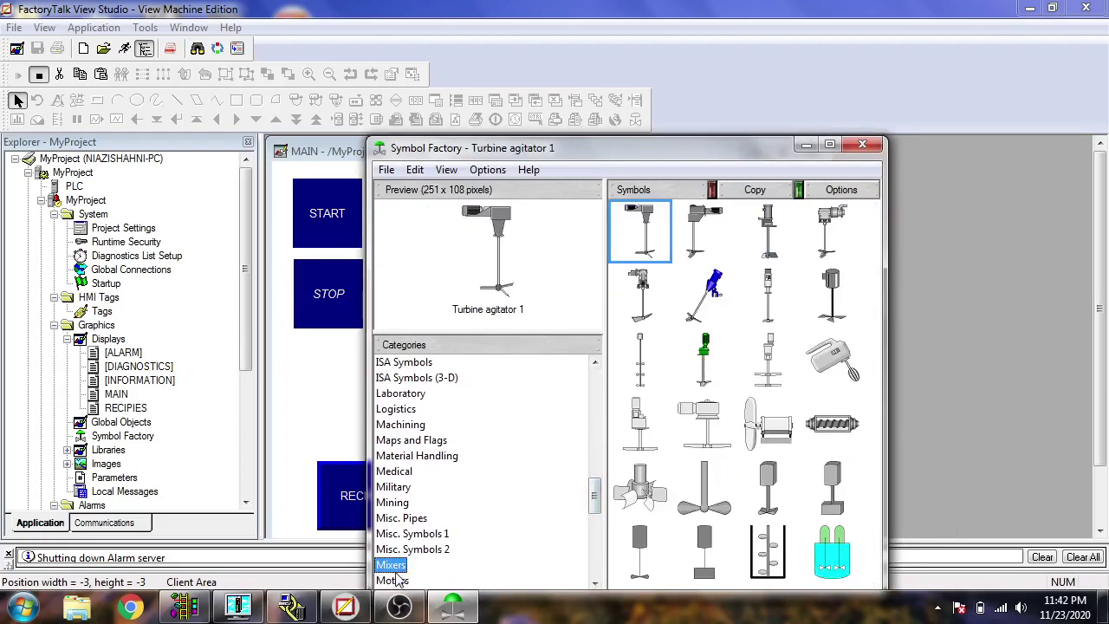
click(396, 581)
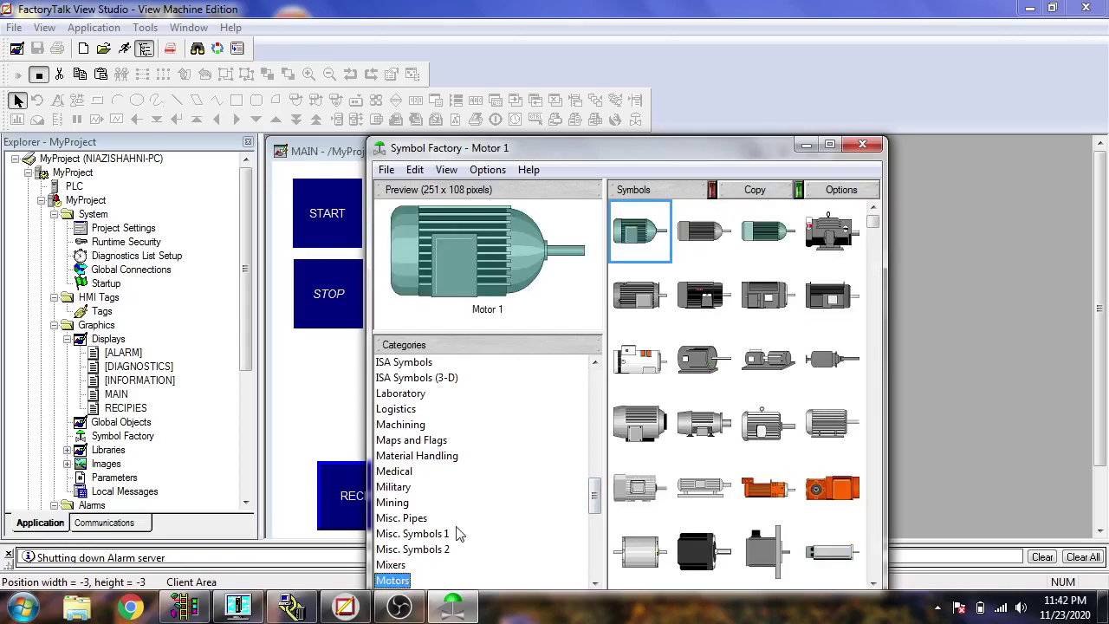
Drop the grey Motor 2 and teal Motor 3 side by side on MAIN, then close Symbol Factory.
drag(706, 163, 657, 488)
drag(661, 552, 467, 336)
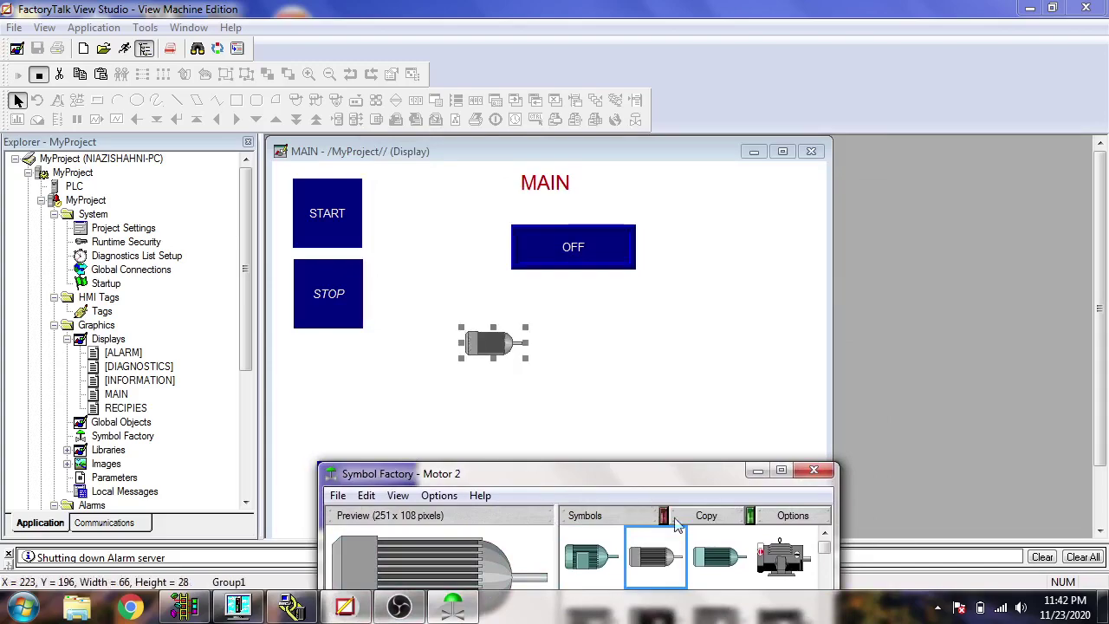
drag(719, 555, 594, 340)
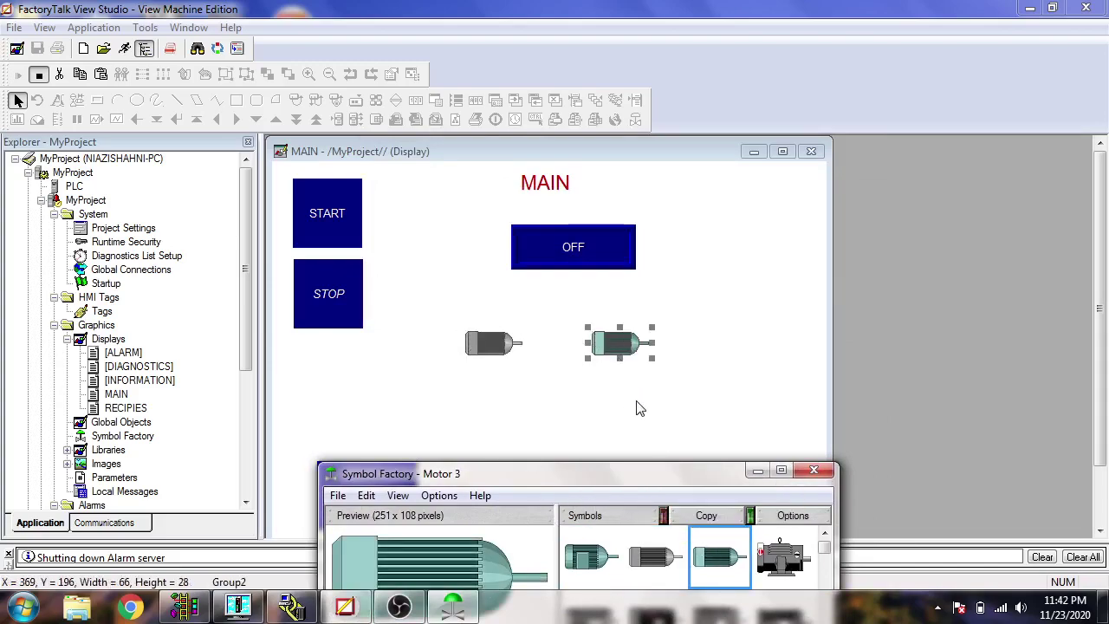
click(813, 471)
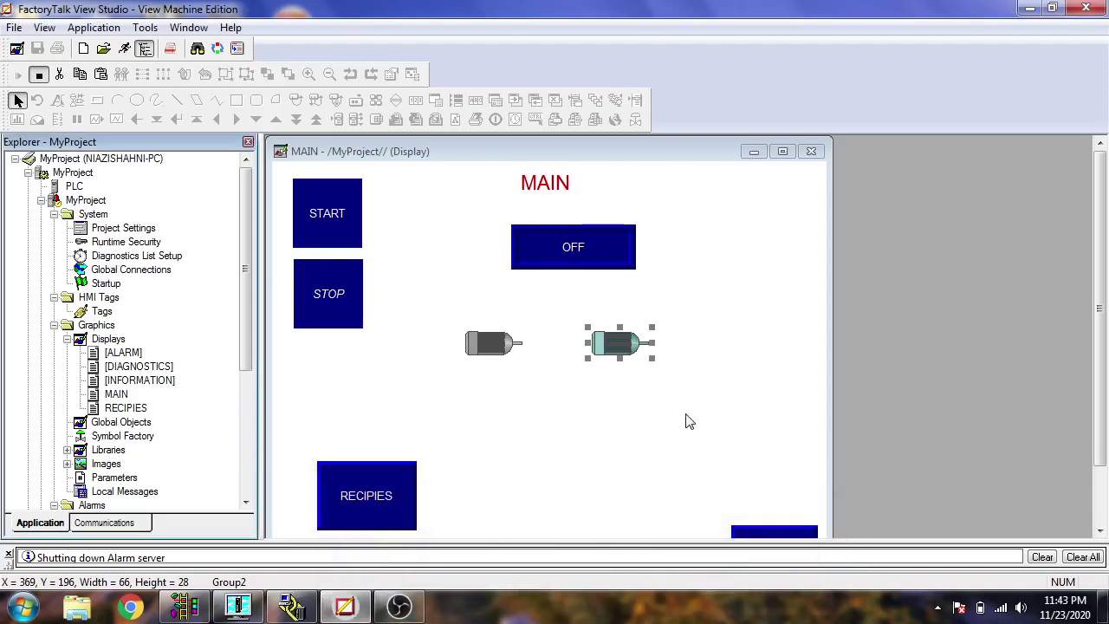
Enlarge the grey motor, then move the teal motor beside it and resize it to match.
click(513, 347)
drag(527, 357, 621, 428)
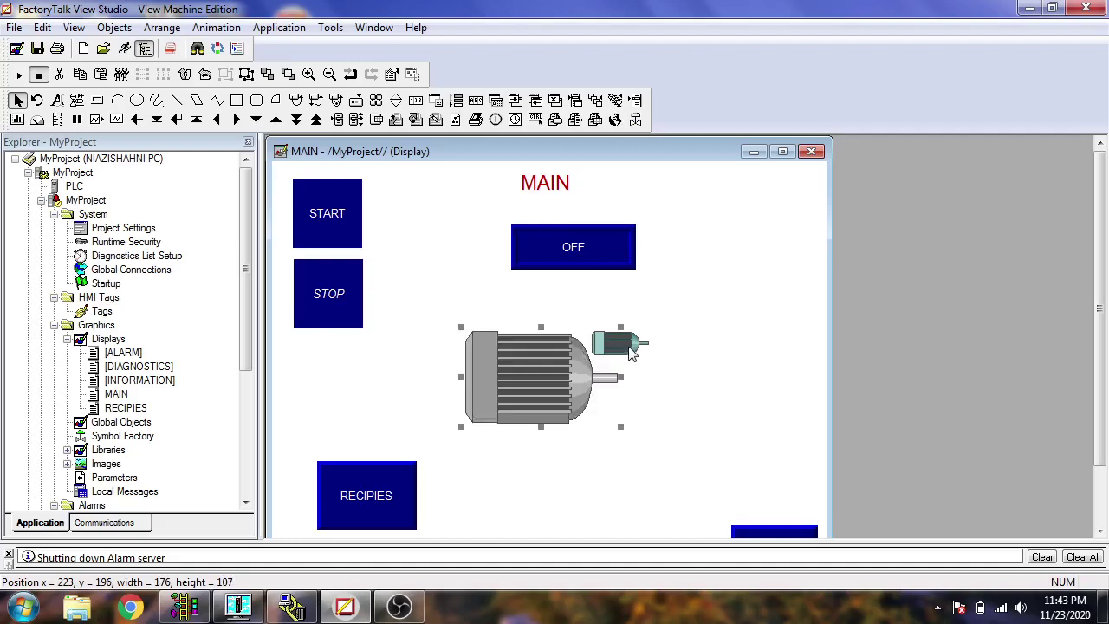
drag(631, 350, 789, 461)
drag(728, 408, 710, 377)
Review the grey motor's properties (Group1, 176 x 107) and enter Edit mode on the motor group.
click(573, 383)
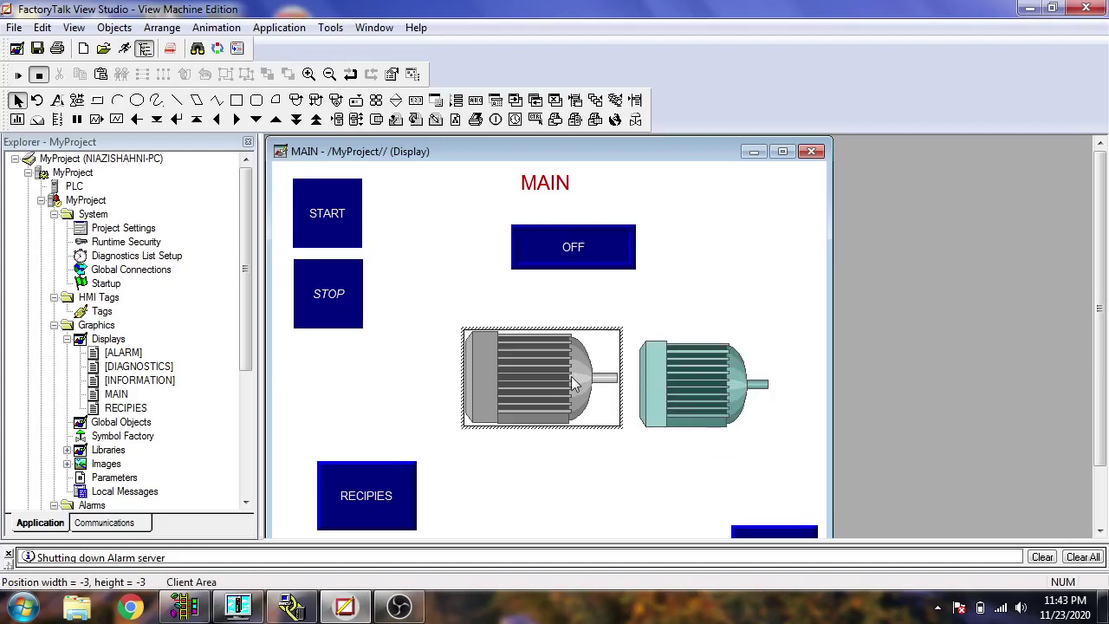
right_click(529, 381)
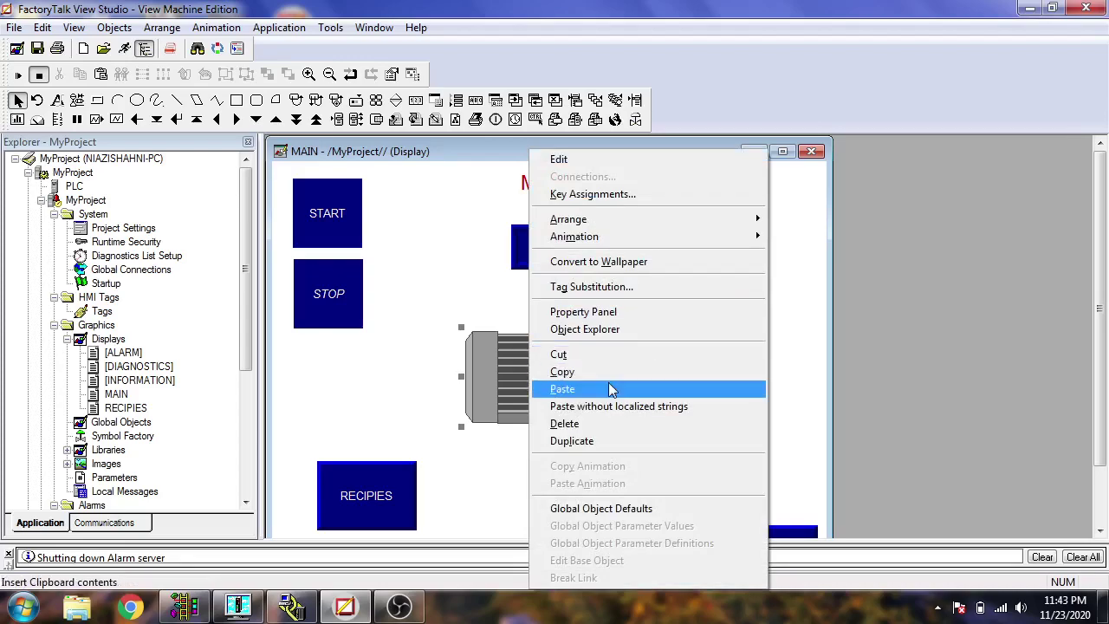
click(618, 317)
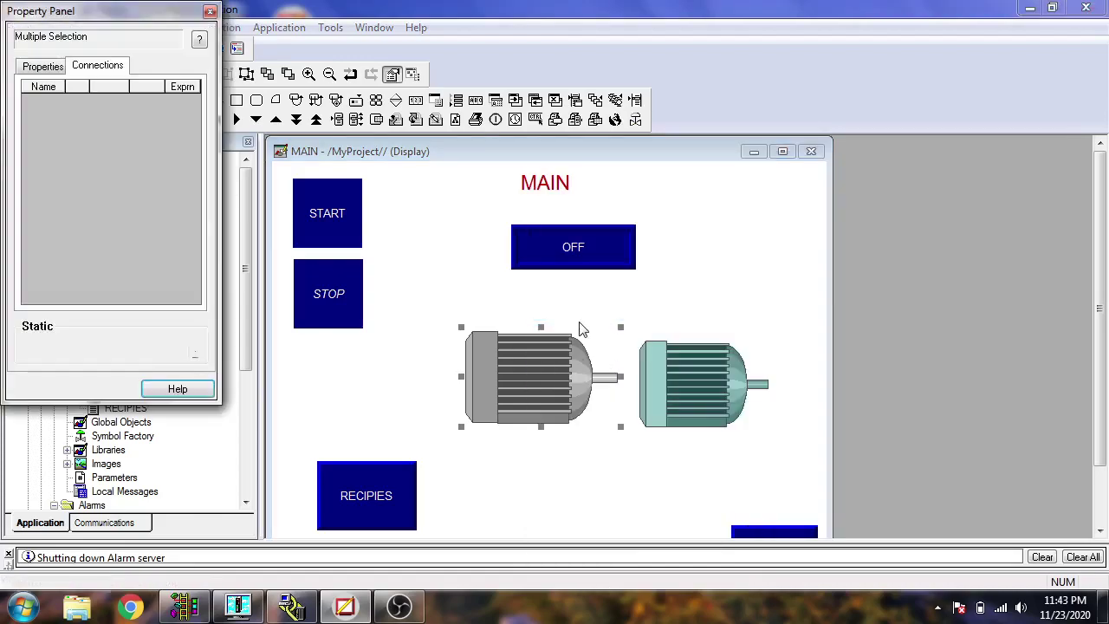
click(209, 11)
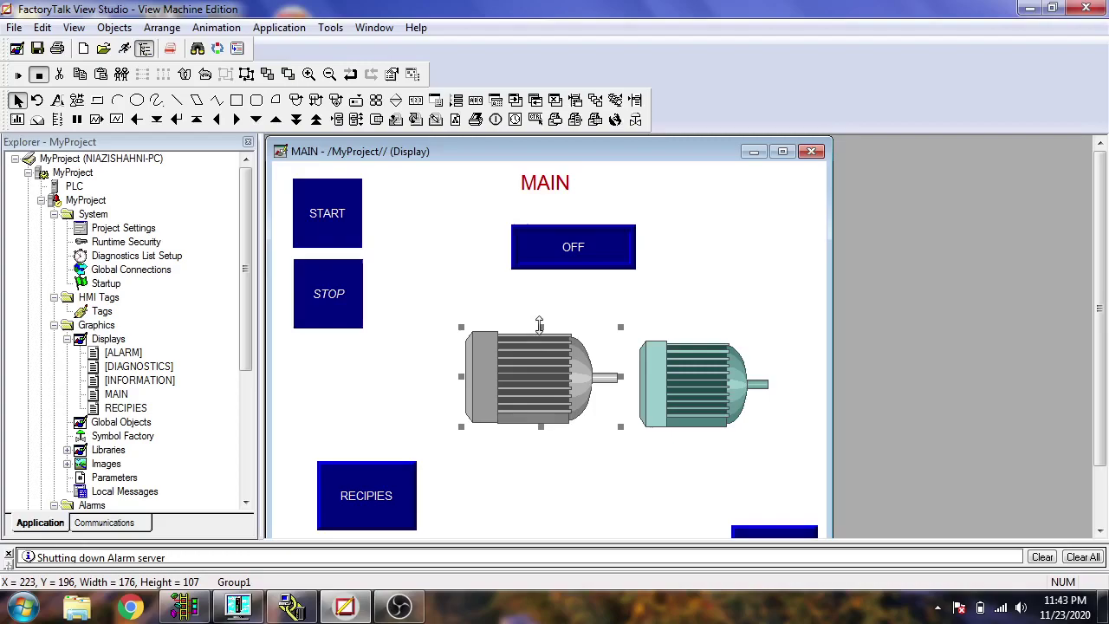
right_click(537, 370)
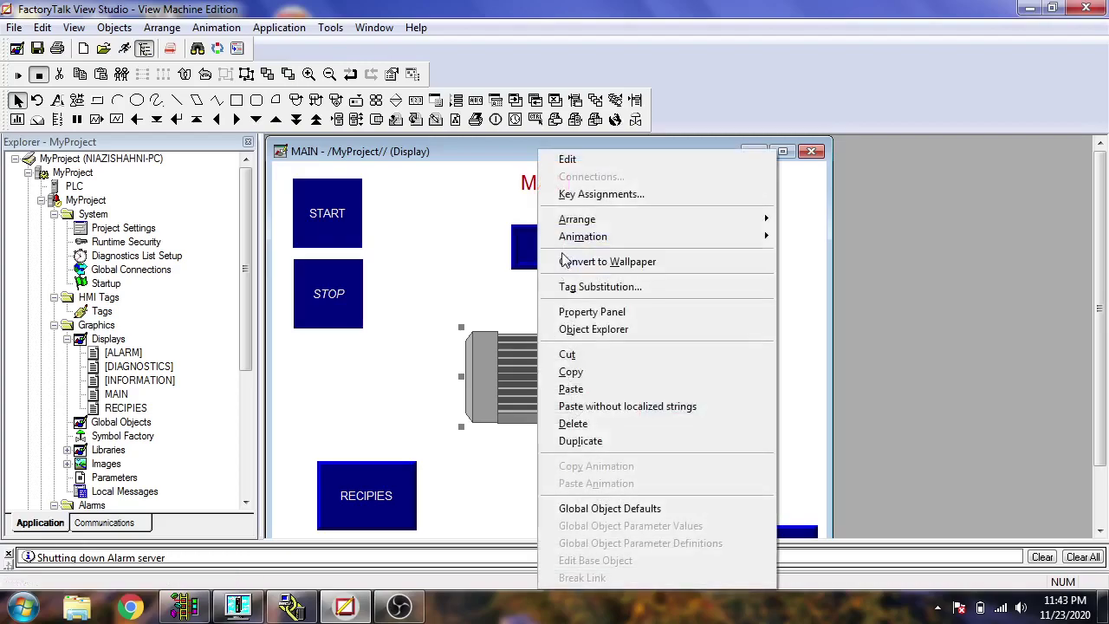
click(585, 161)
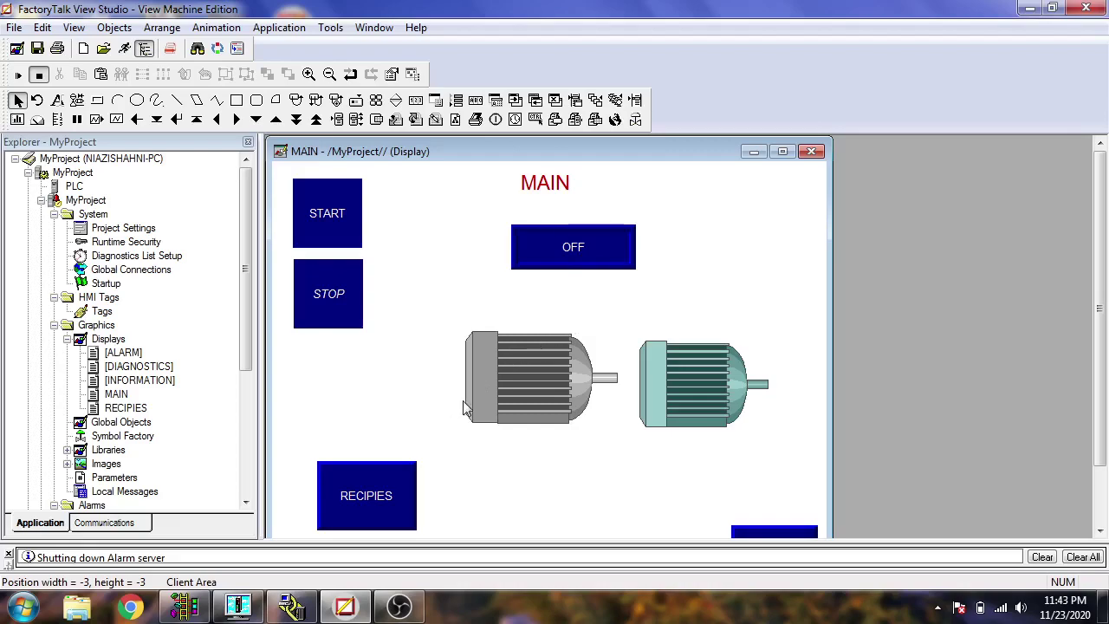
click(513, 394)
right_click(513, 394)
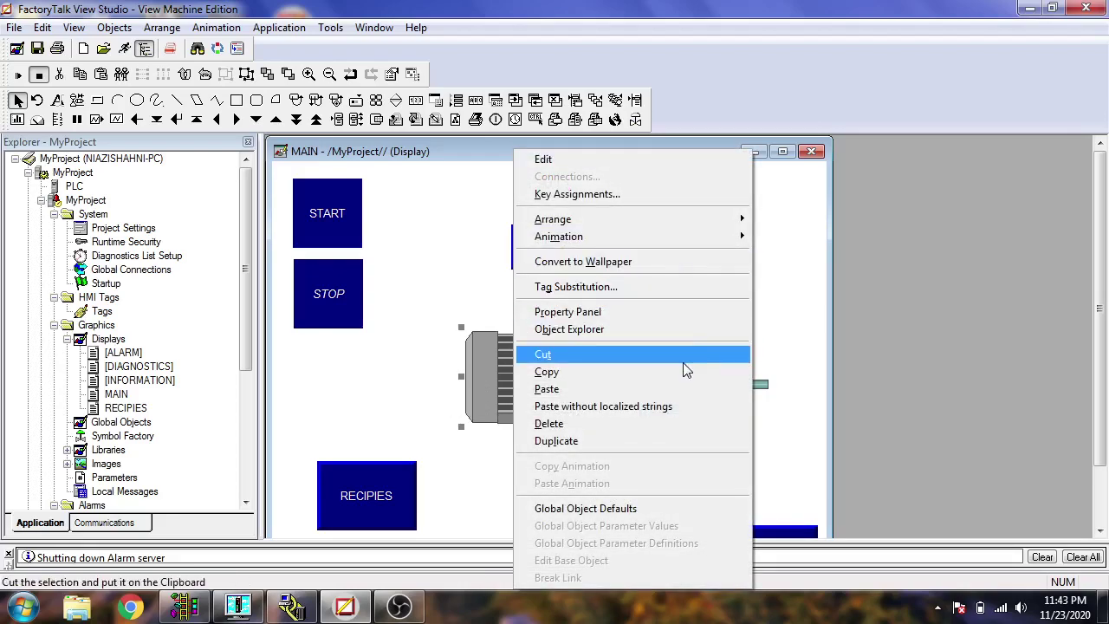
Shift the grey motor up and to the left on MAIN.
click(490, 472)
drag(534, 390, 479, 352)
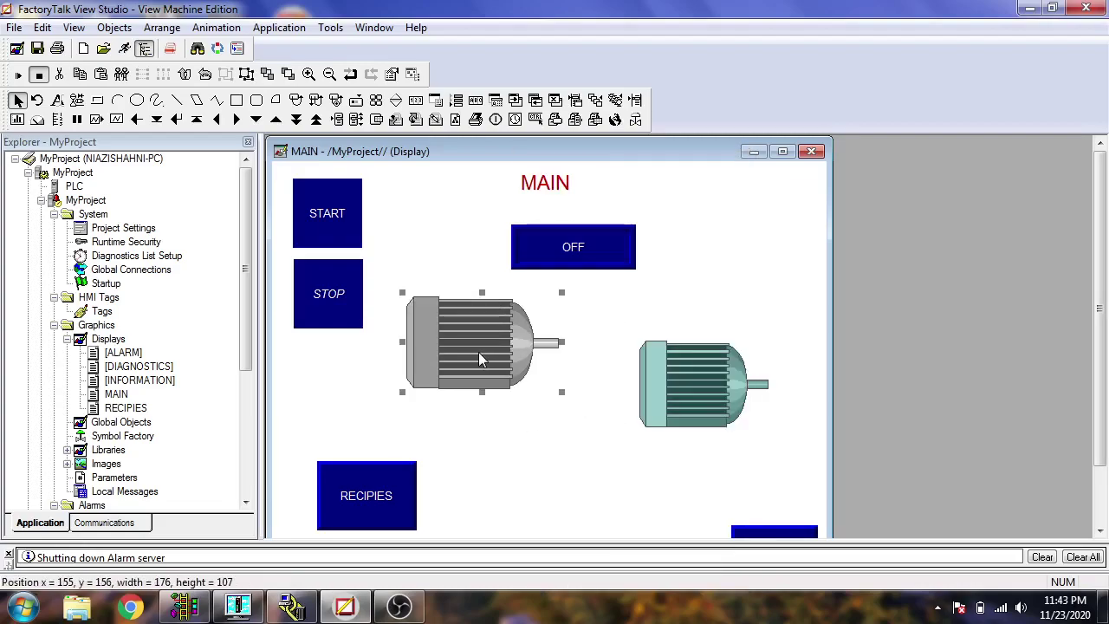
right_click(444, 338)
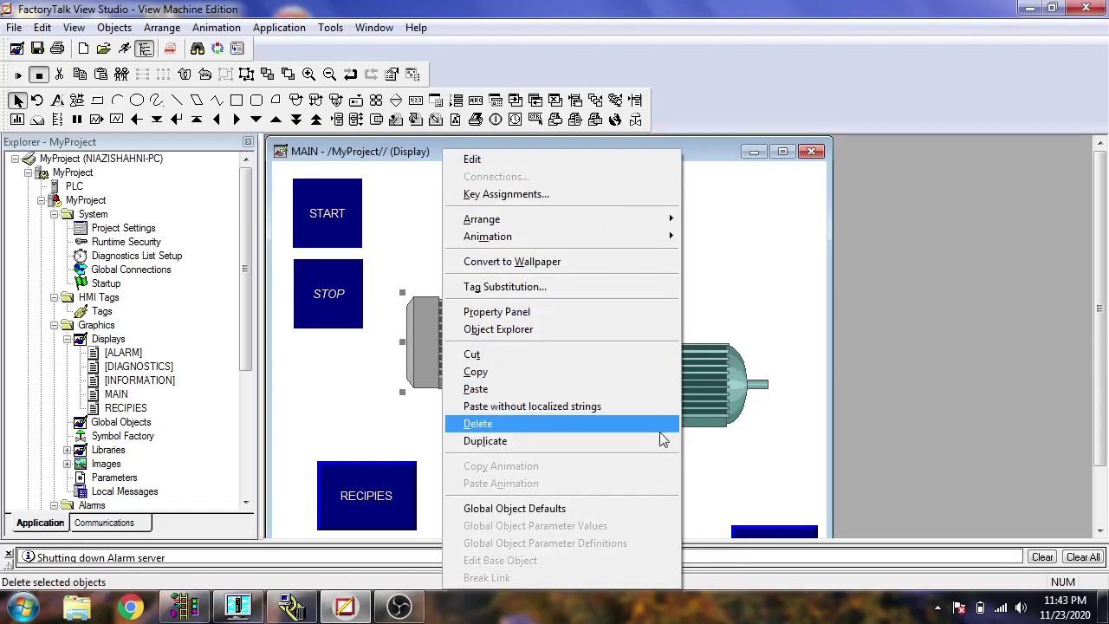
click(707, 391)
Resize the teal motor to 174 x 105 and place it right of the grey motor.
drag(706, 391, 474, 349)
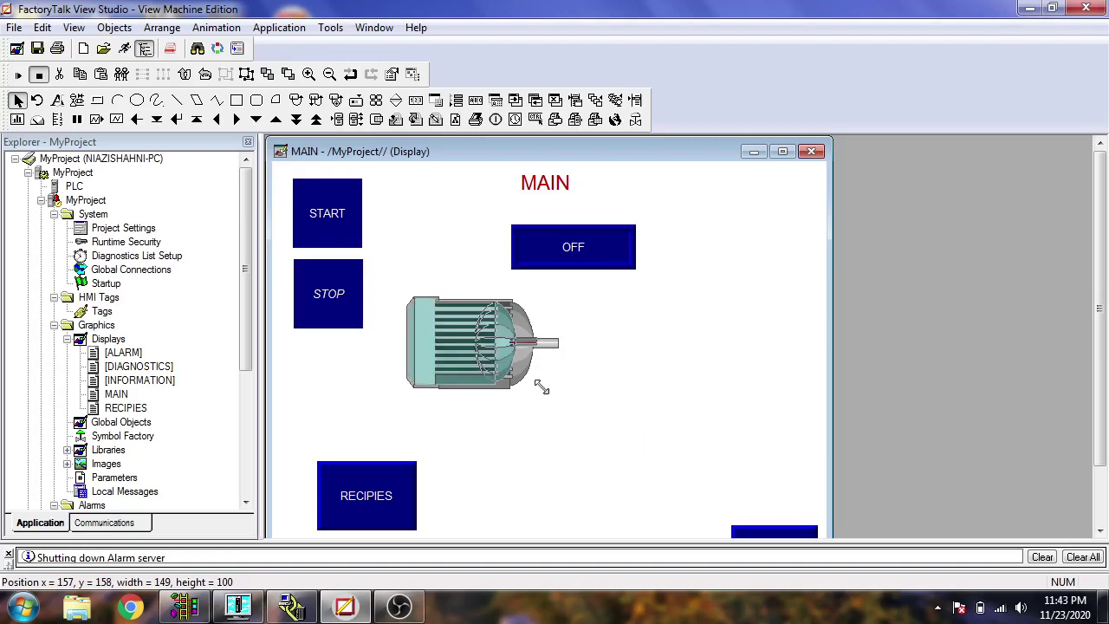
drag(542, 387, 565, 395)
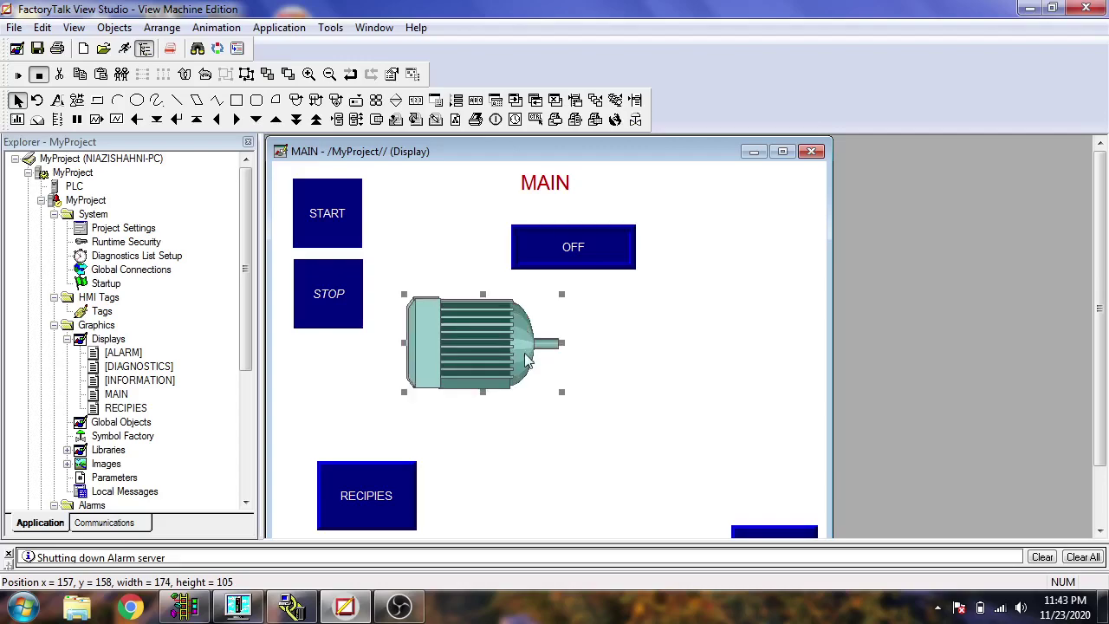
drag(521, 351, 519, 349)
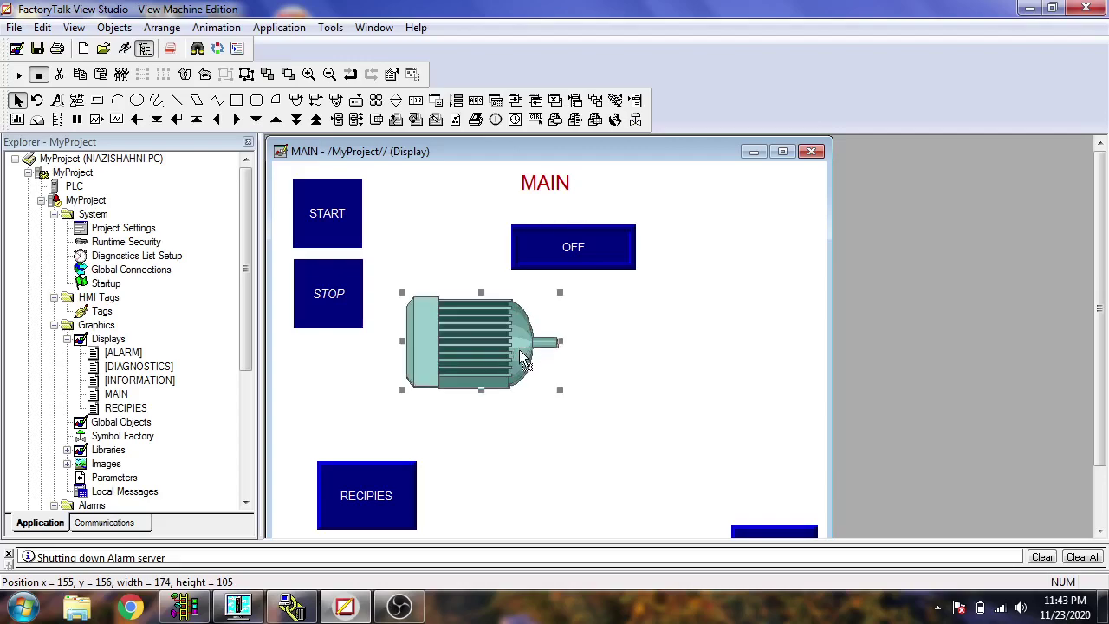
click(585, 463)
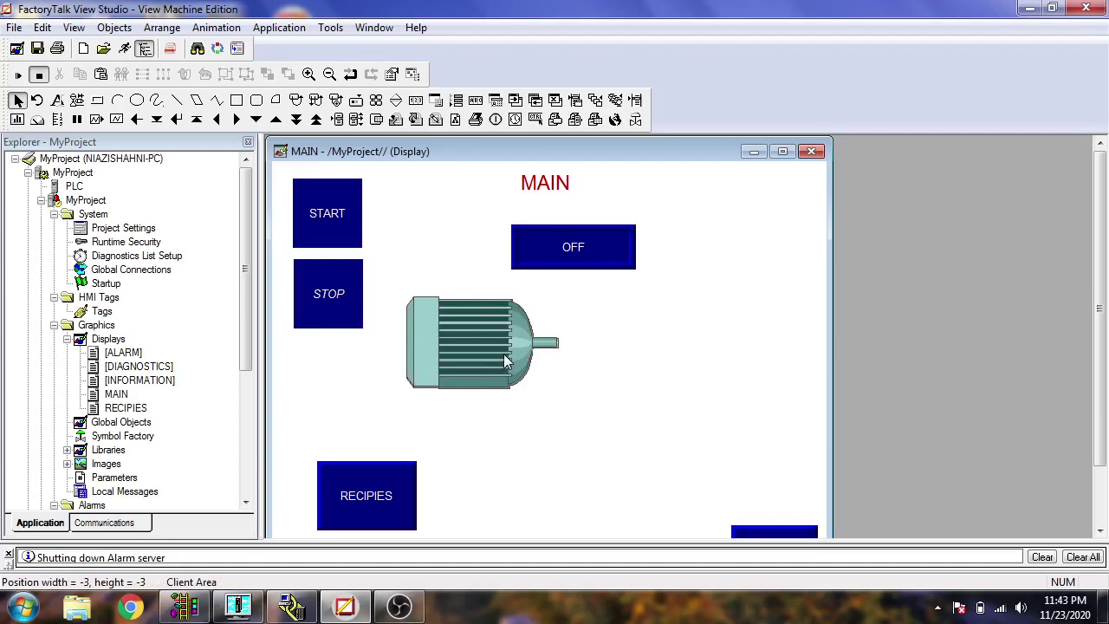
drag(490, 347, 661, 353)
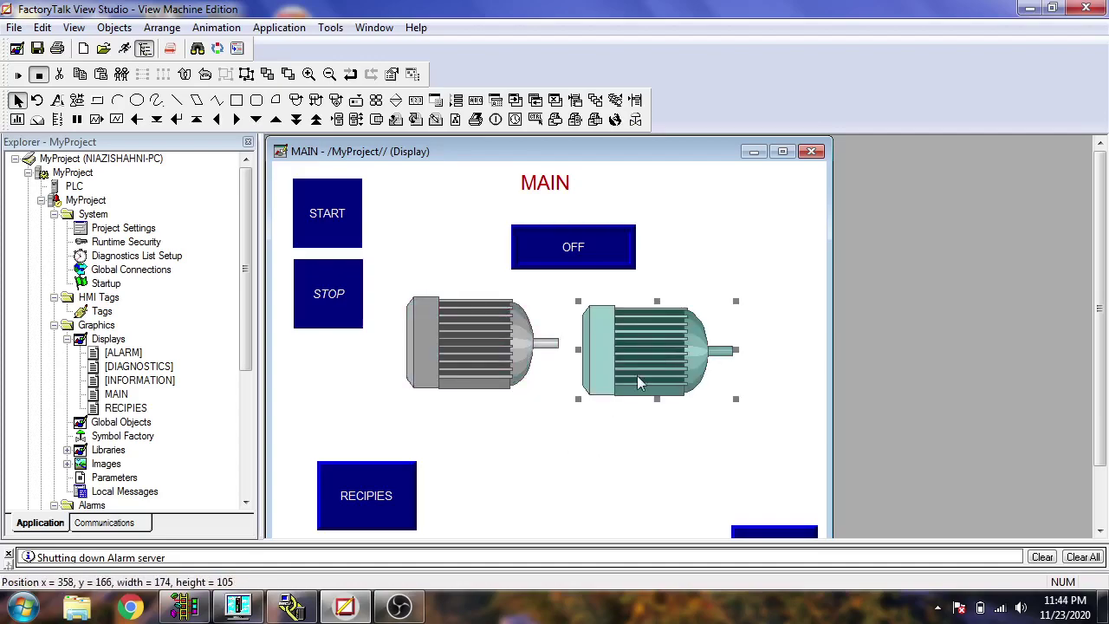
click(569, 440)
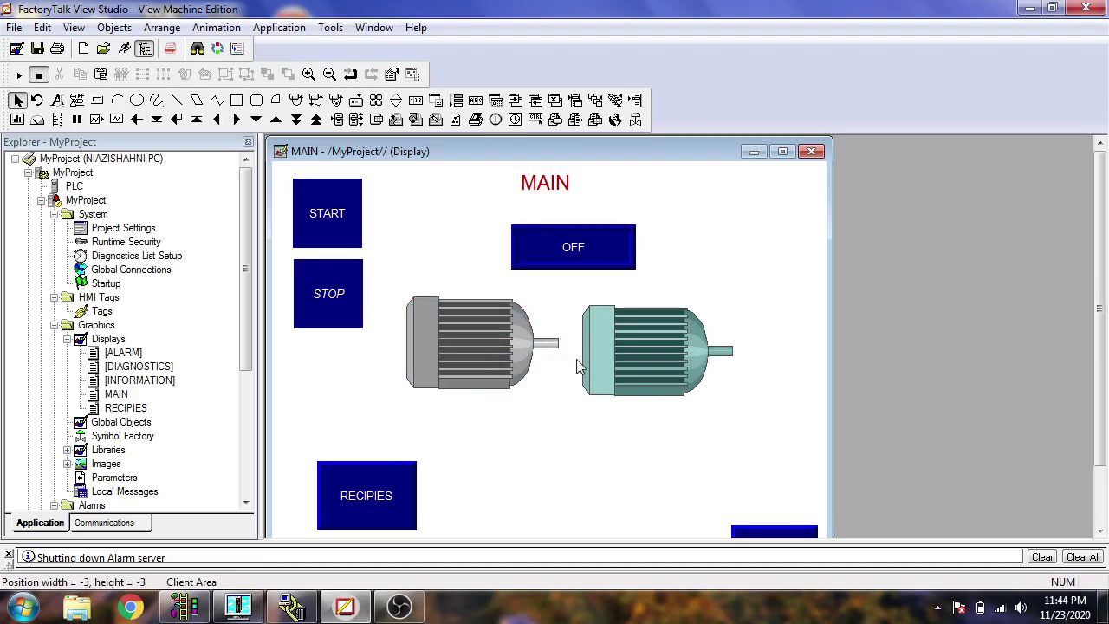
Give the teal motor Visibility animation with expression MOTOR = 1, Visible when true.
right_click(619, 363)
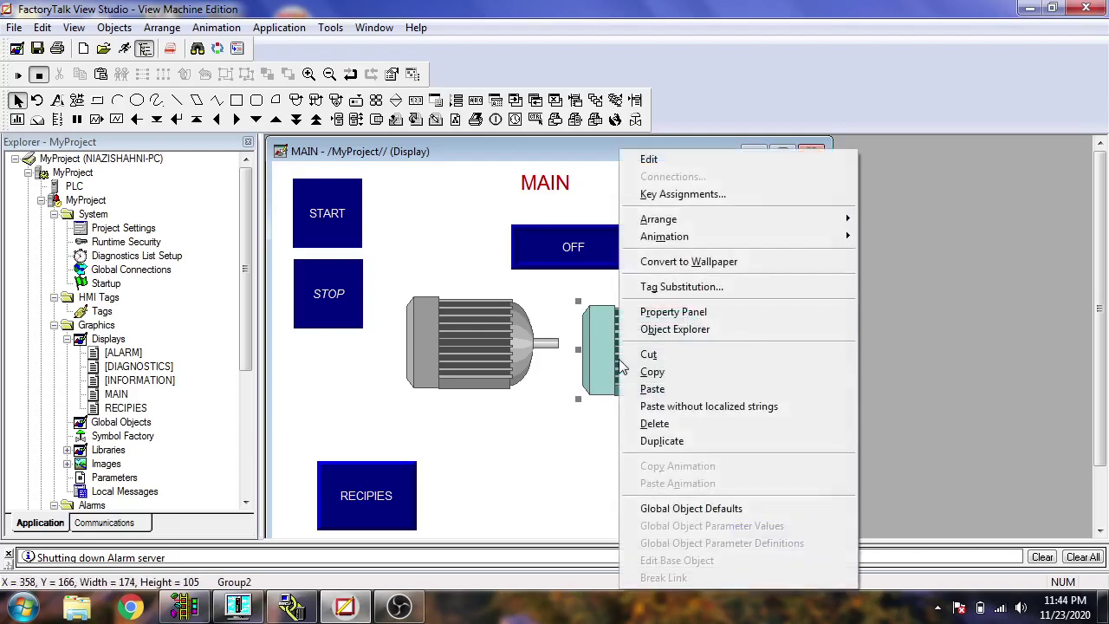
mouse_move(759, 244)
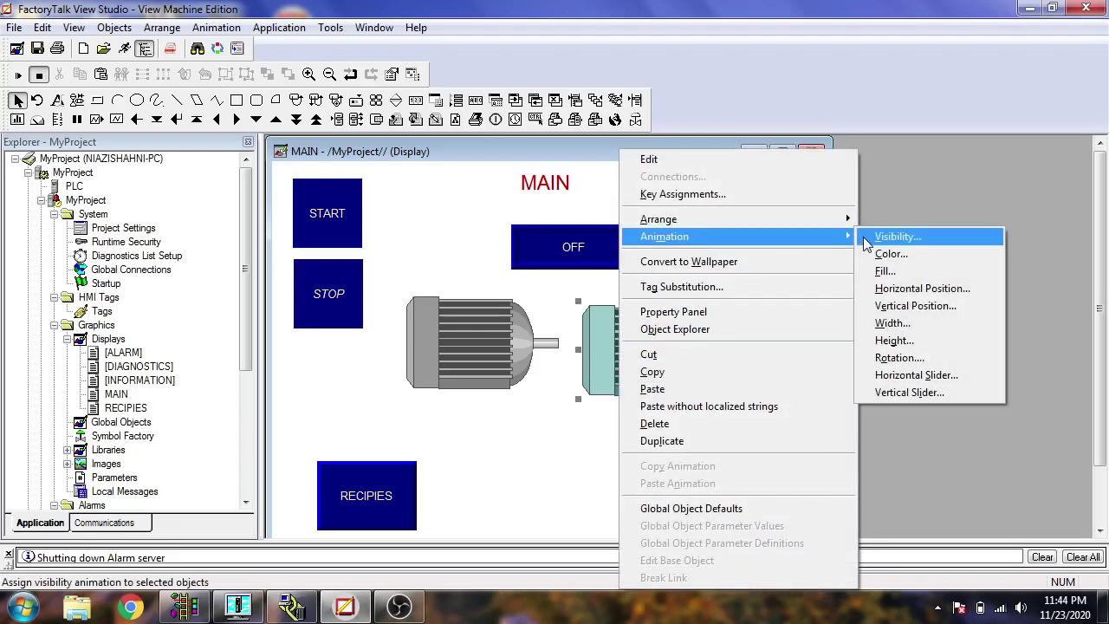
click(863, 237)
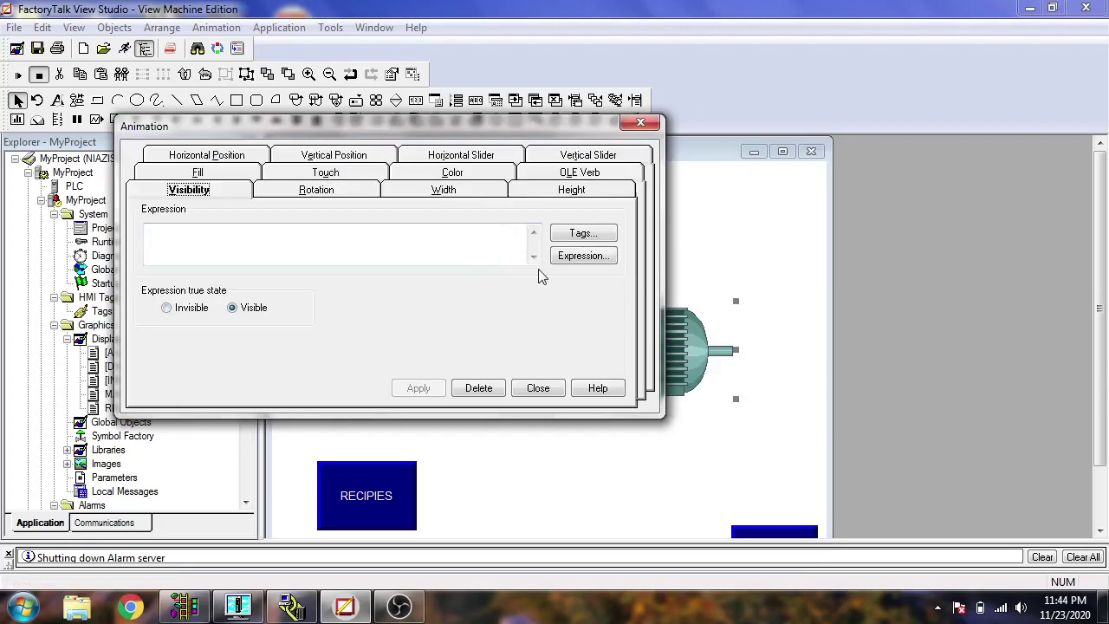
click(584, 233)
double_click(575, 147)
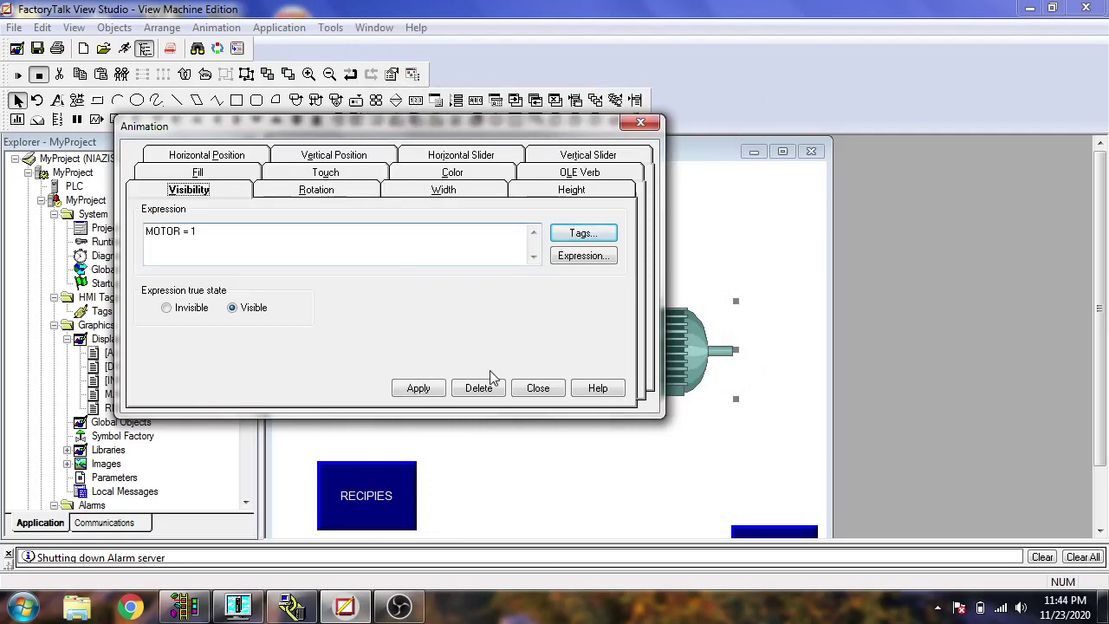
click(420, 388)
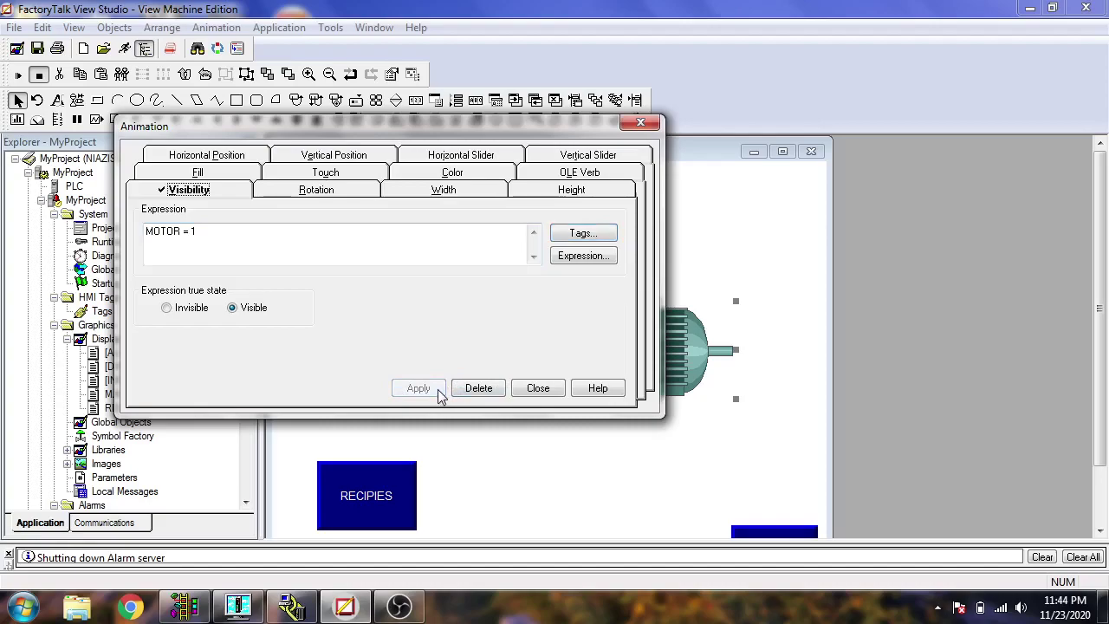
click(539, 388)
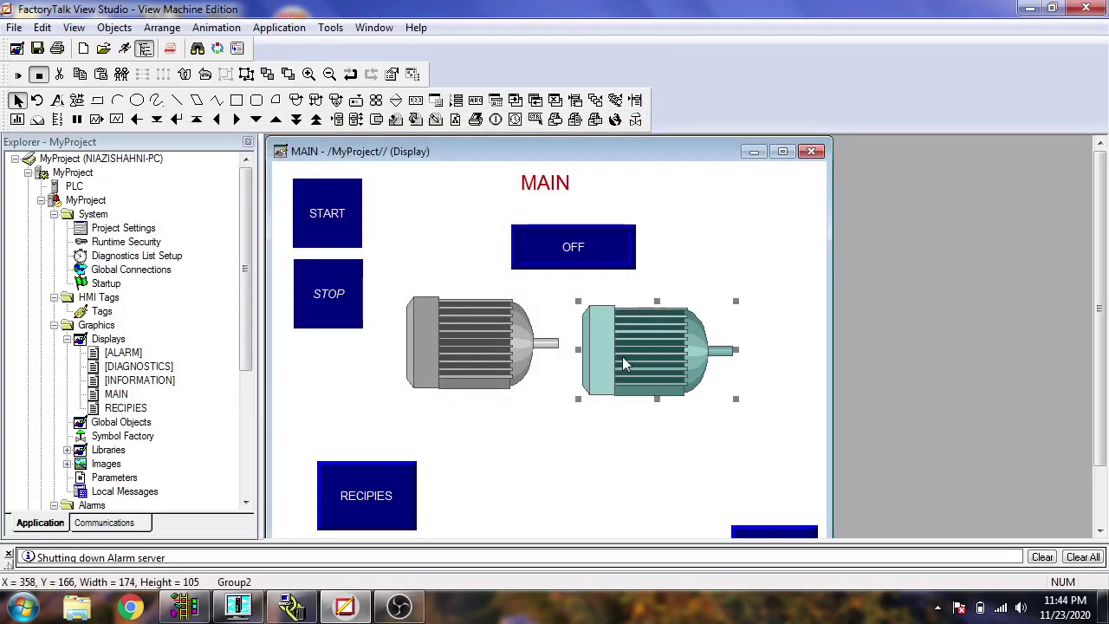
Give the grey motor Visibility animation with expression MOTOR = 1, Invisible when true.
click(484, 342)
right_click(484, 342)
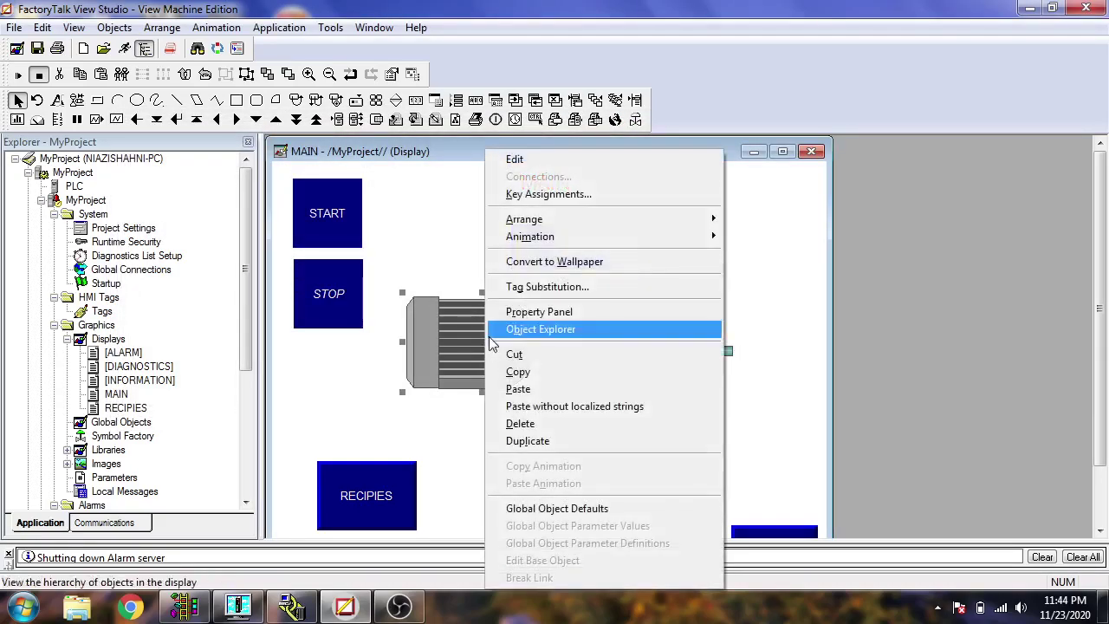
mouse_move(672, 239)
click(741, 234)
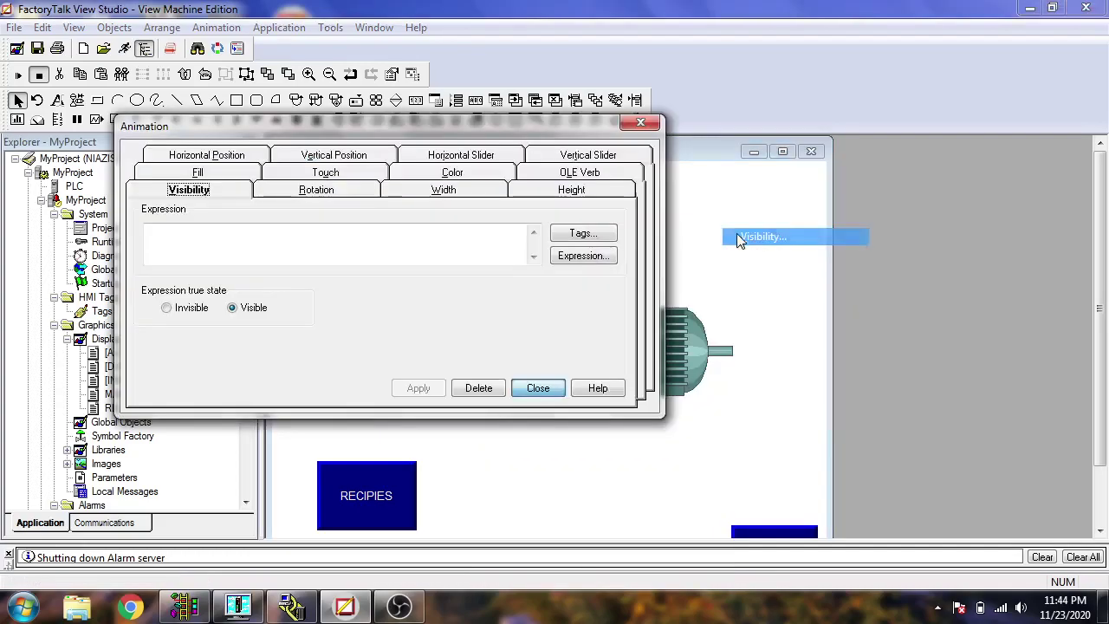
click(584, 233)
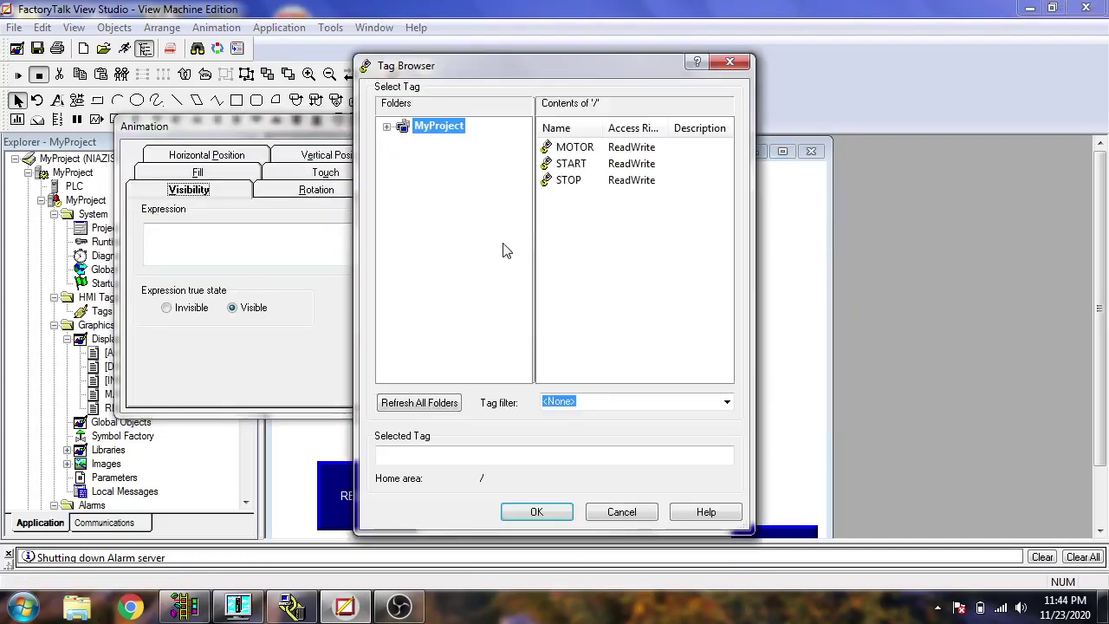
click(576, 148)
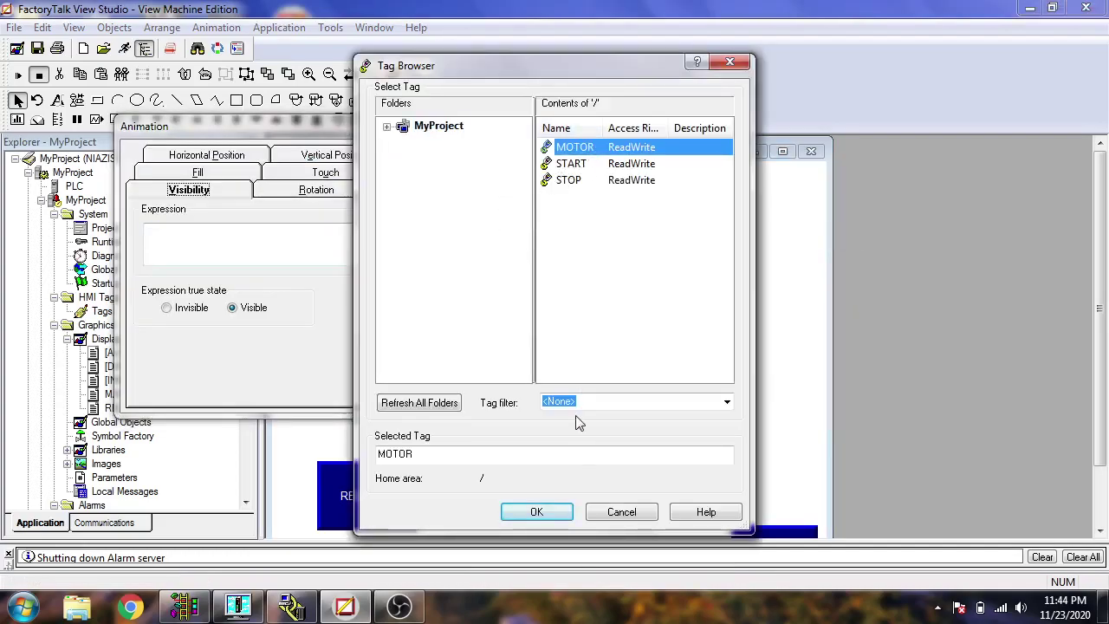
click(562, 514)
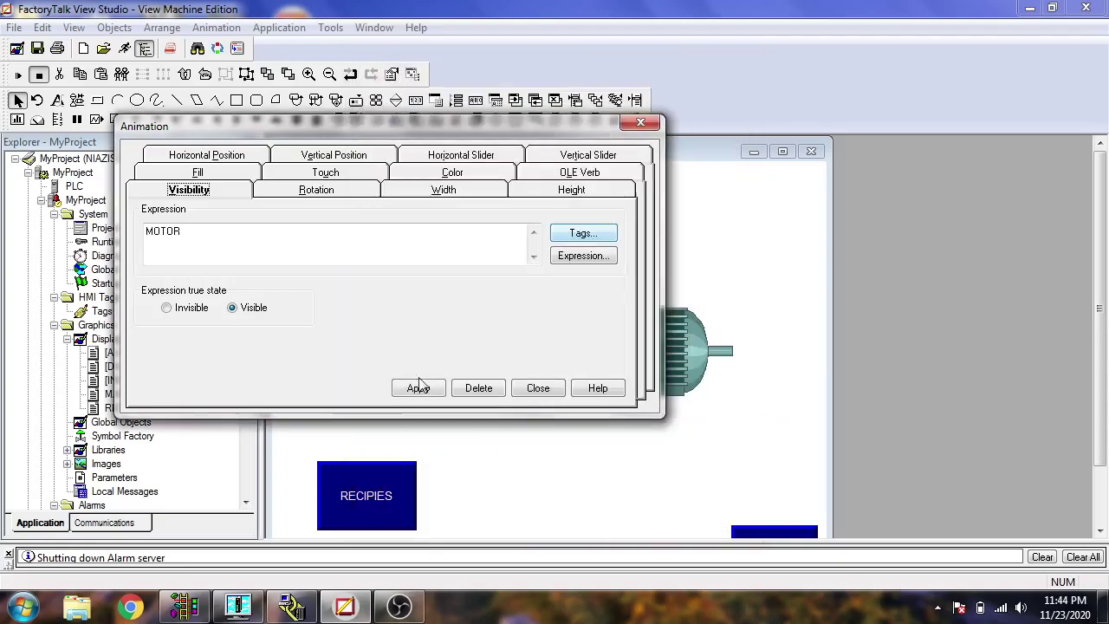
click(372, 229)
text(= 1)
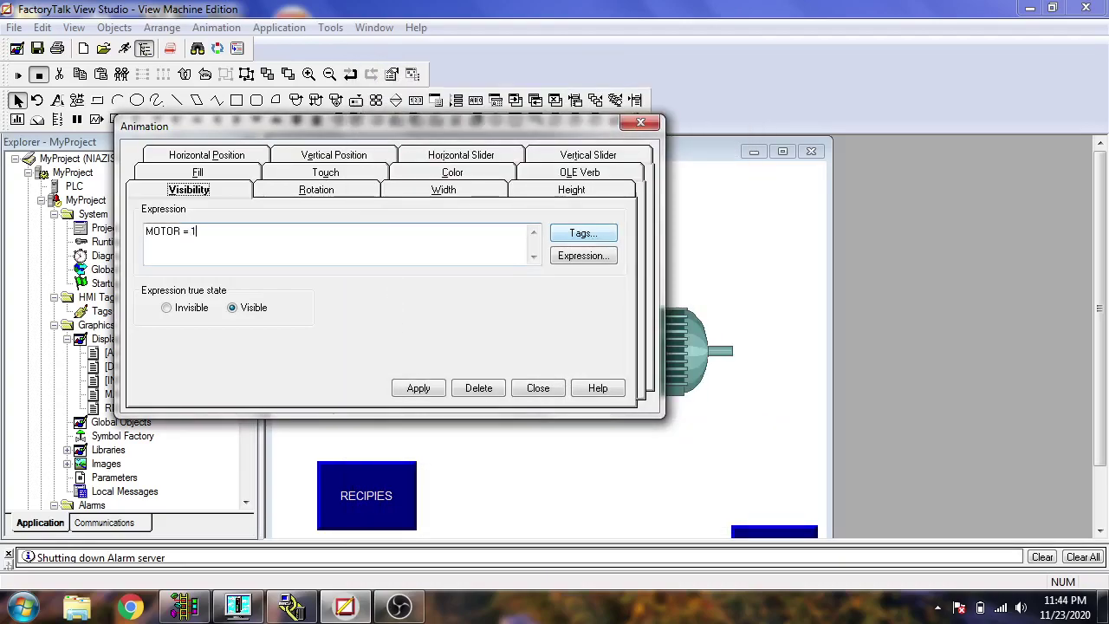
click(187, 311)
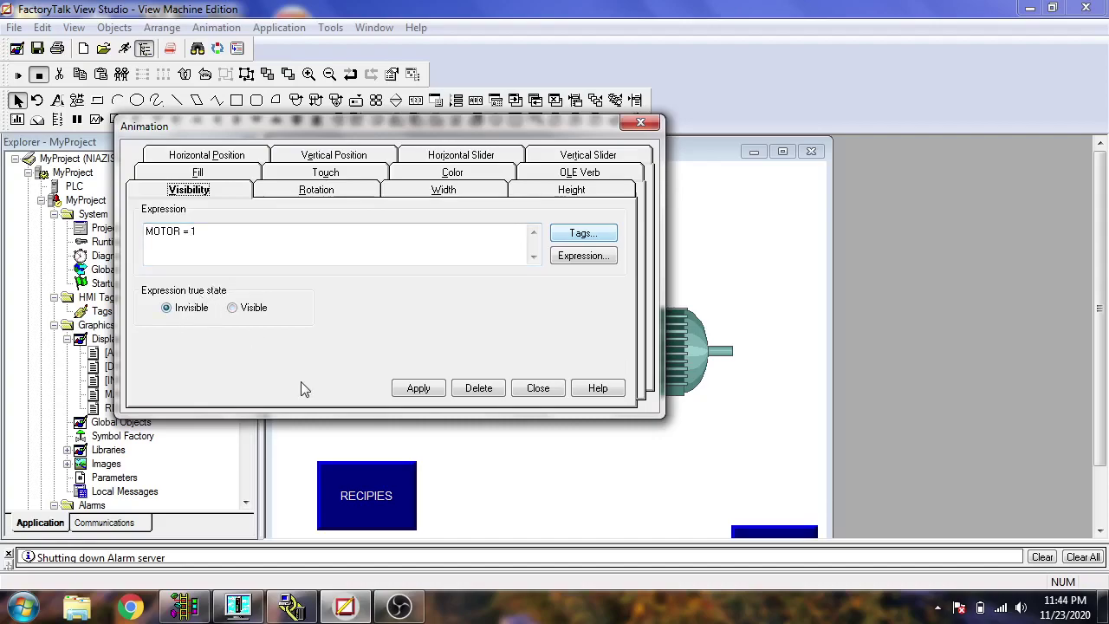
click(424, 388)
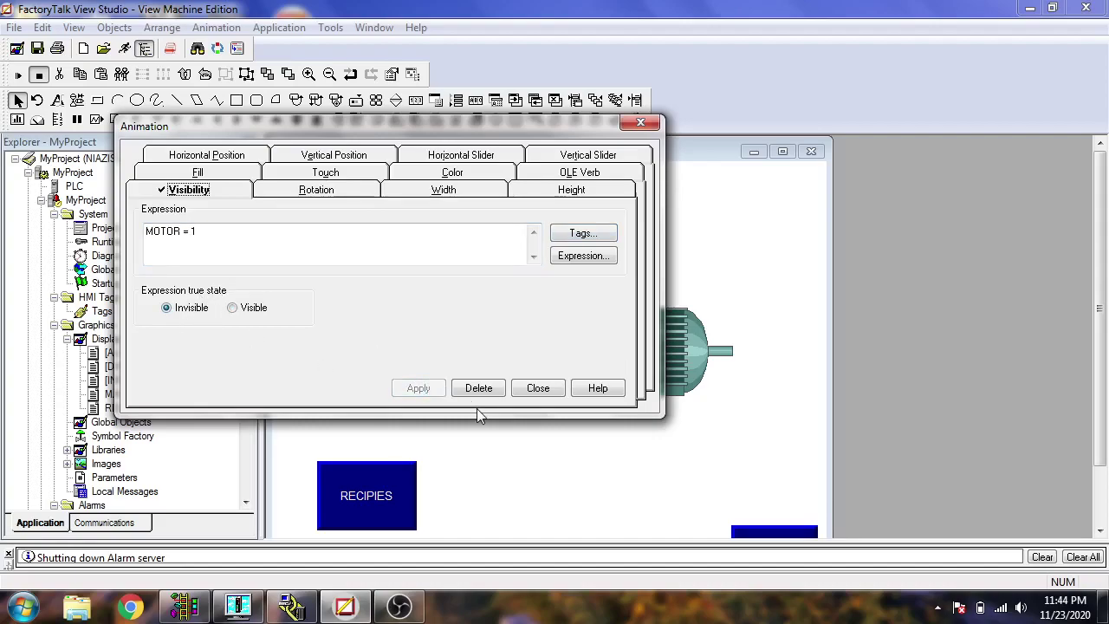
click(537, 388)
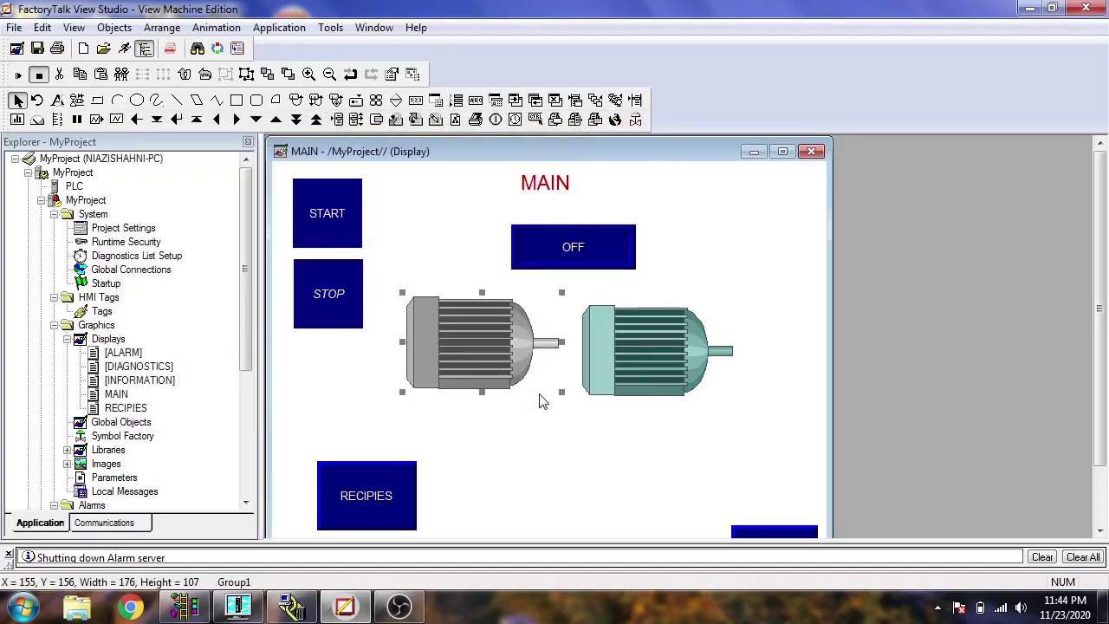
Place the teal motor exactly on top of the grey motor and save the MAIN display.
drag(637, 368, 464, 349)
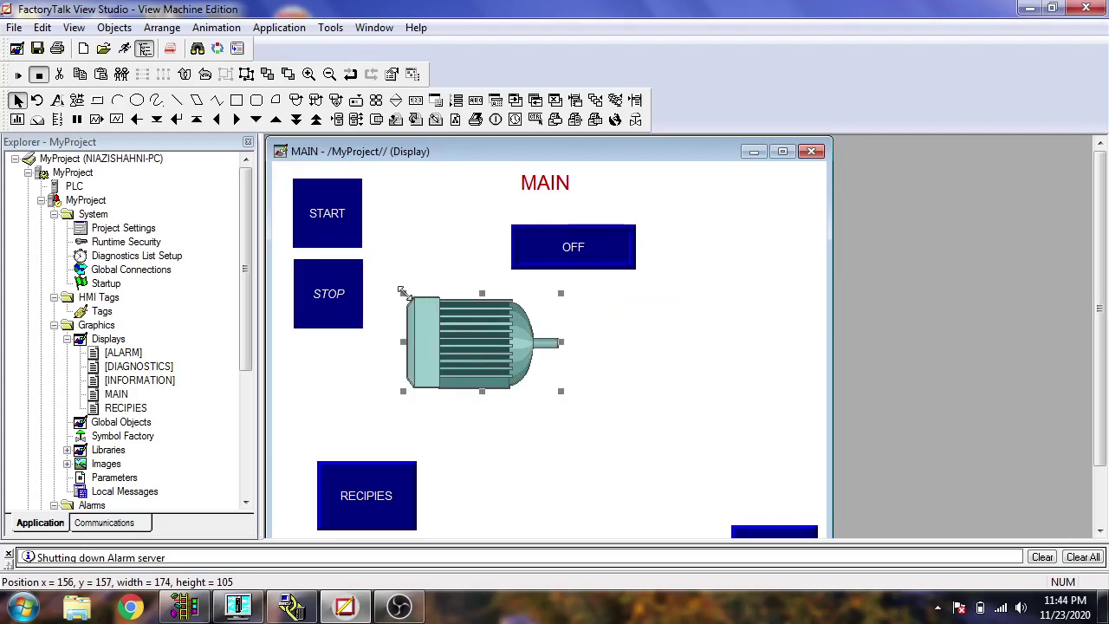
drag(403, 294, 401, 292)
click(498, 440)
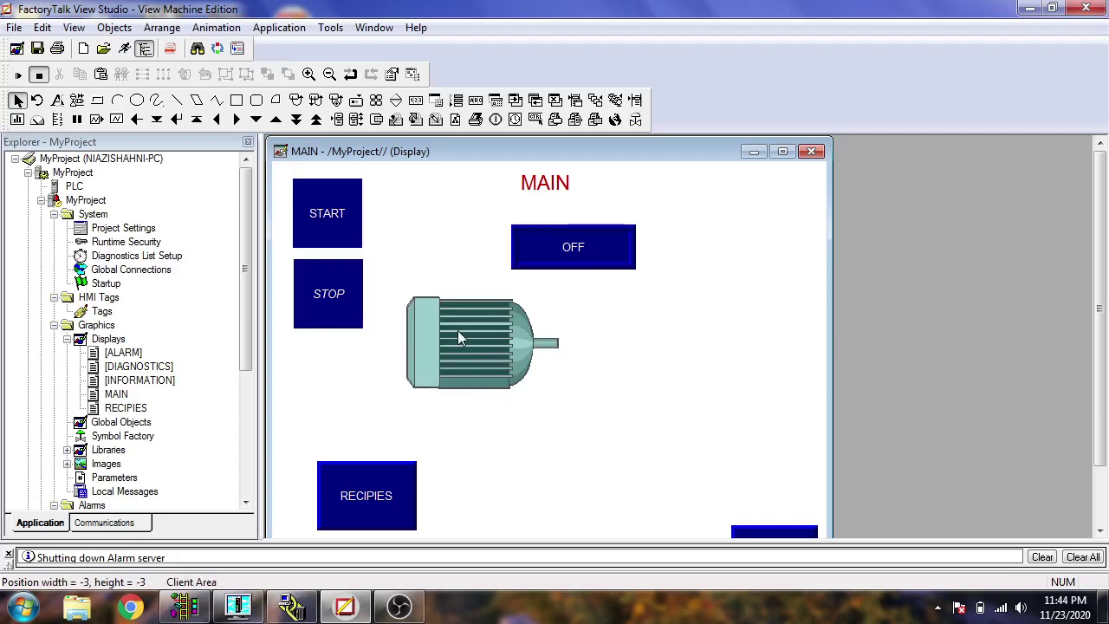
click(37, 48)
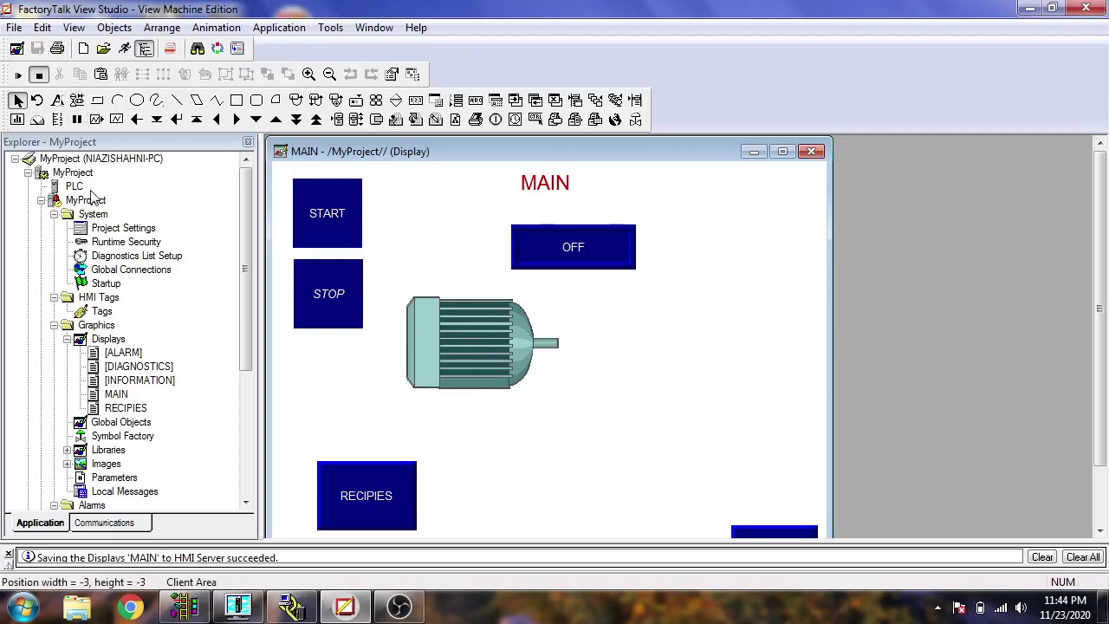
Run the application in test mode; STOP shows the grey OFF motor, START the teal ON motor.
click(136, 48)
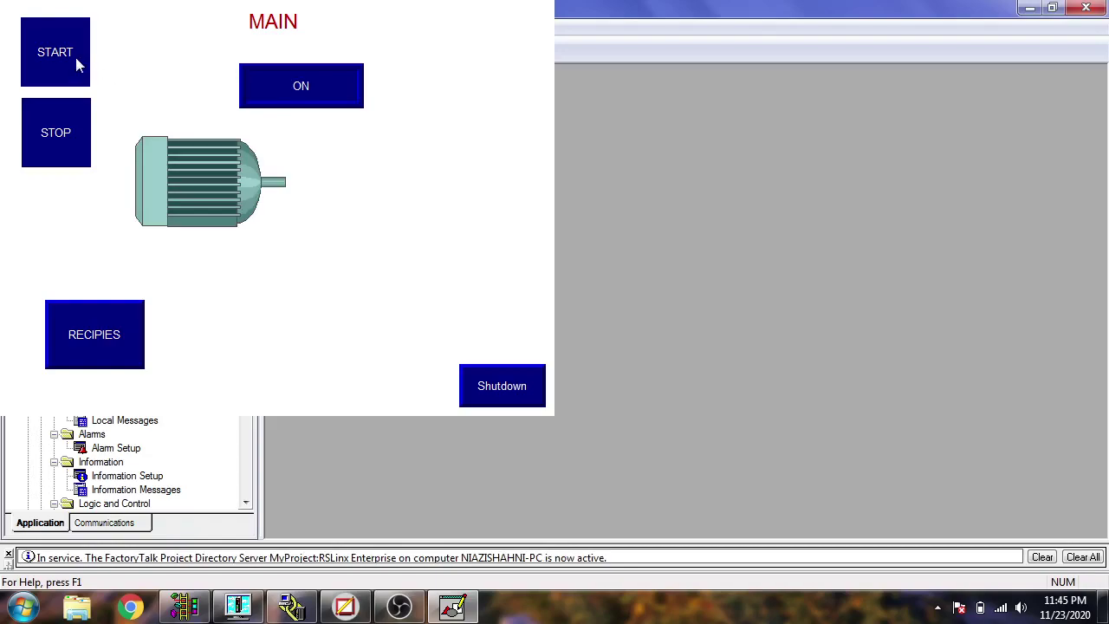
click(71, 134)
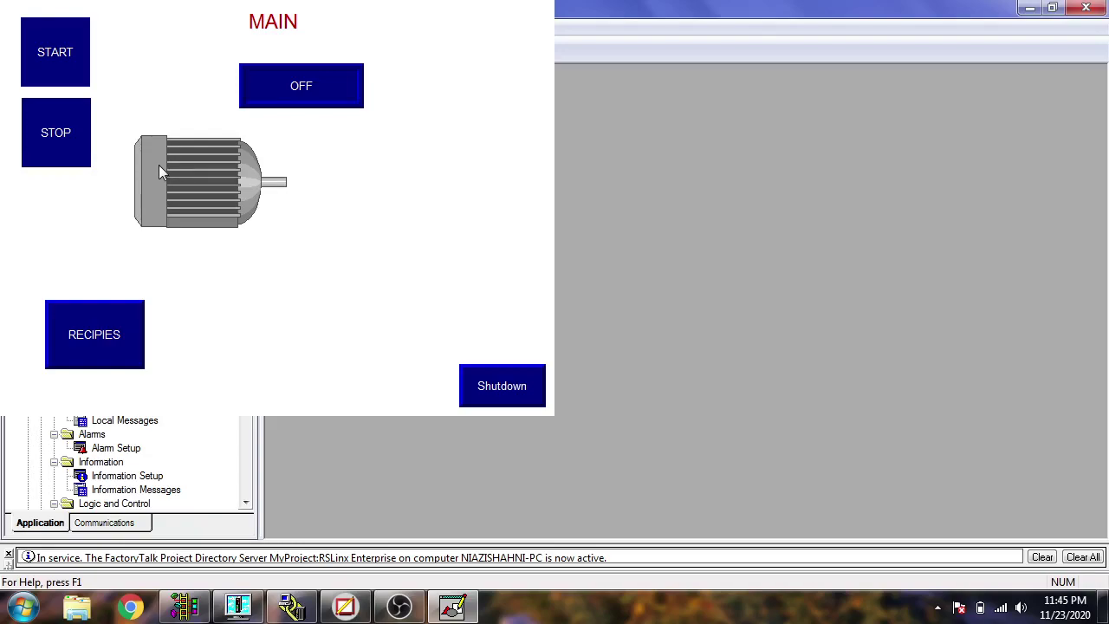
click(55, 57)
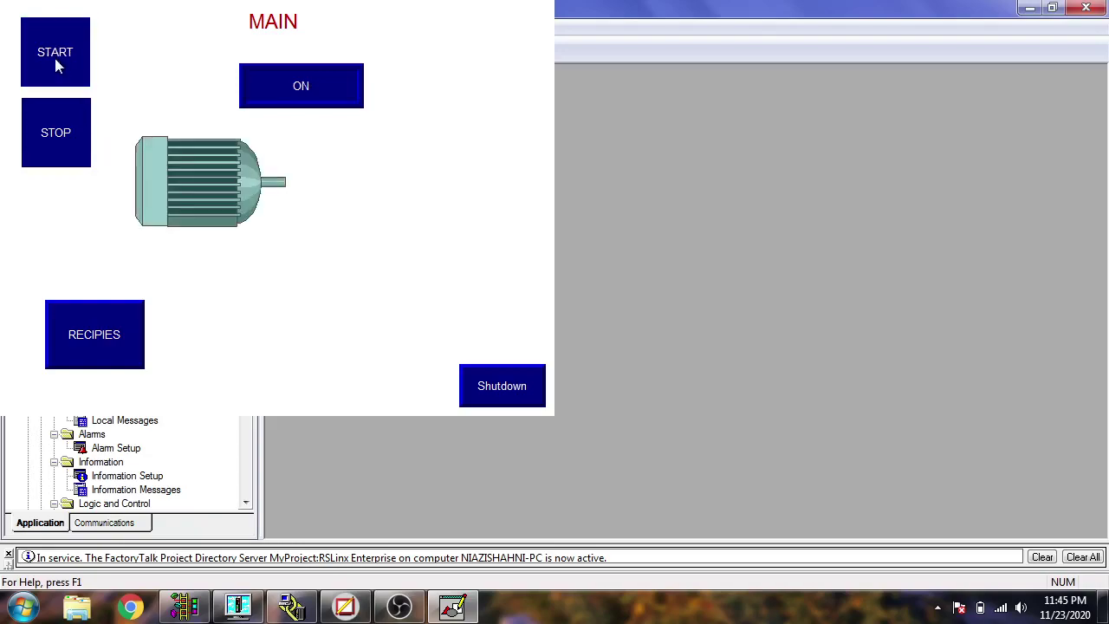
Alternate STOP and START repeatedly to confirm the two motor symbols swap each time.
click(55, 123)
click(60, 84)
click(60, 163)
click(61, 82)
click(62, 128)
click(62, 74)
click(62, 130)
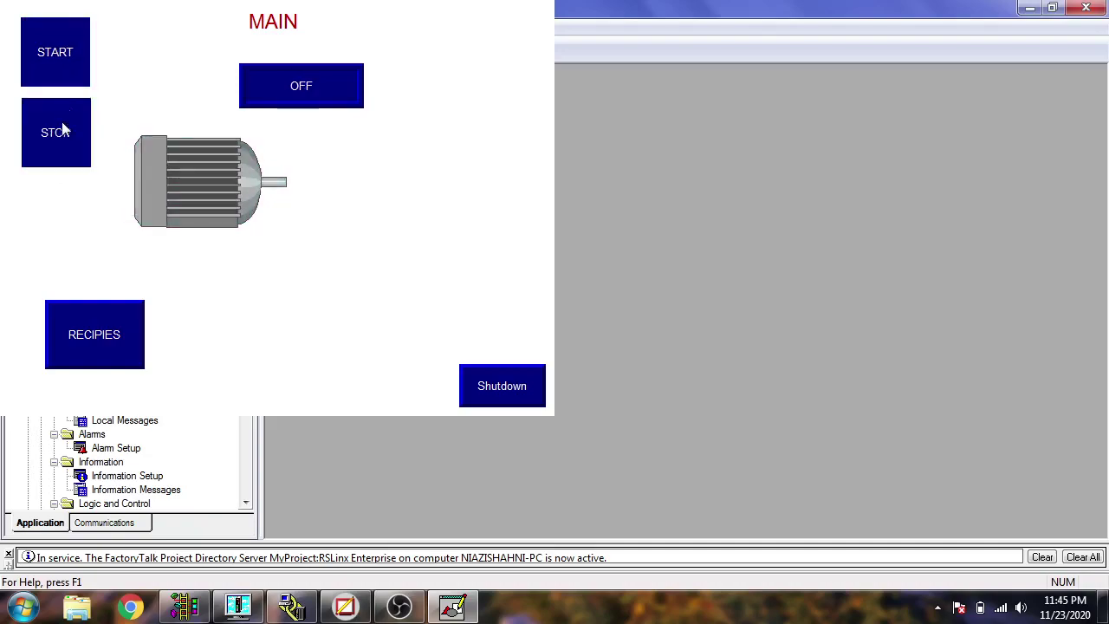
click(67, 71)
click(67, 49)
click(67, 131)
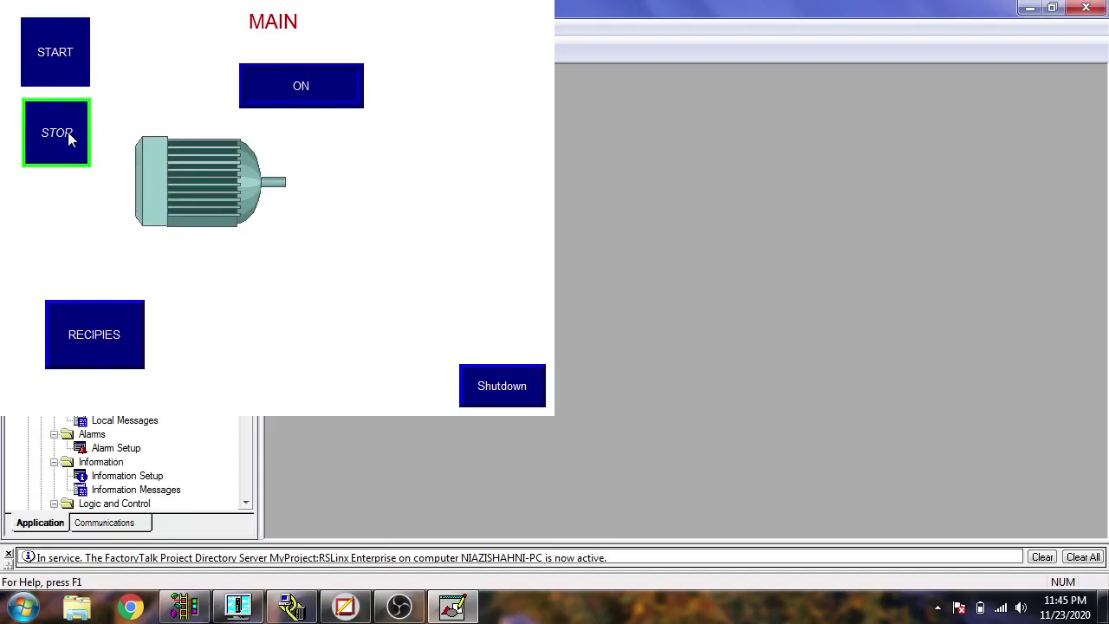
click(67, 49)
click(82, 131)
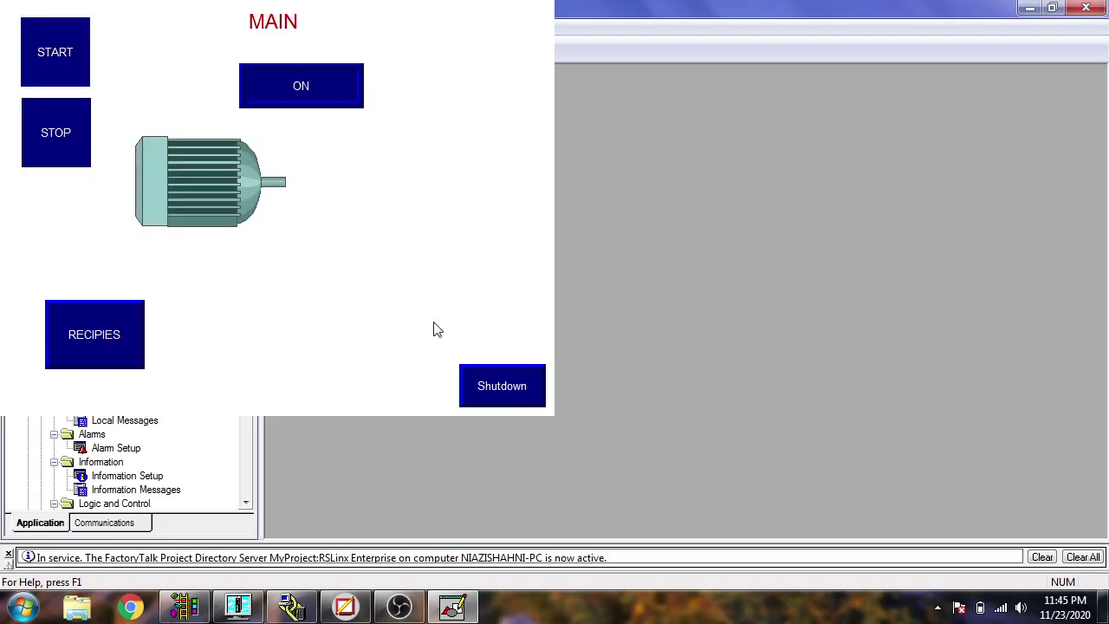
Shut down the test runtime and bring OBS Studio to the front.
click(484, 388)
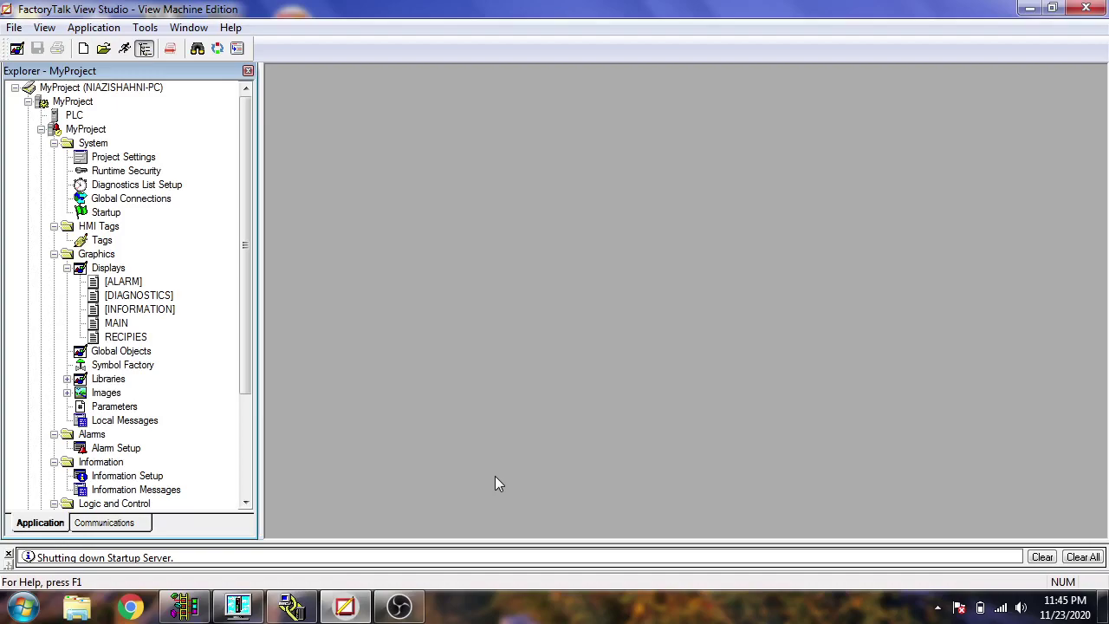
click(398, 606)
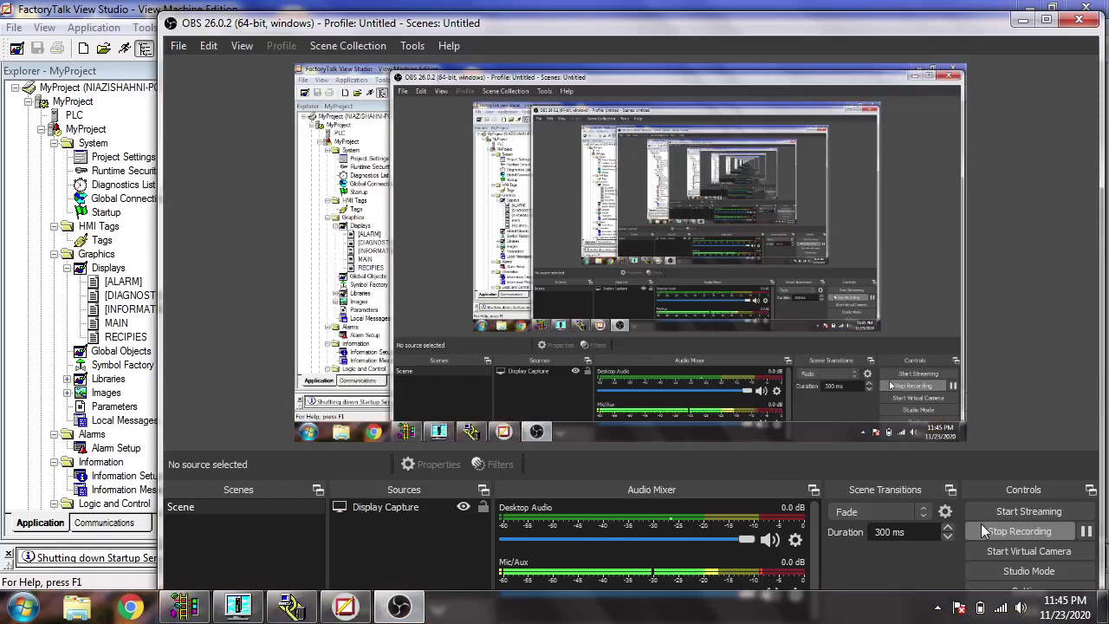